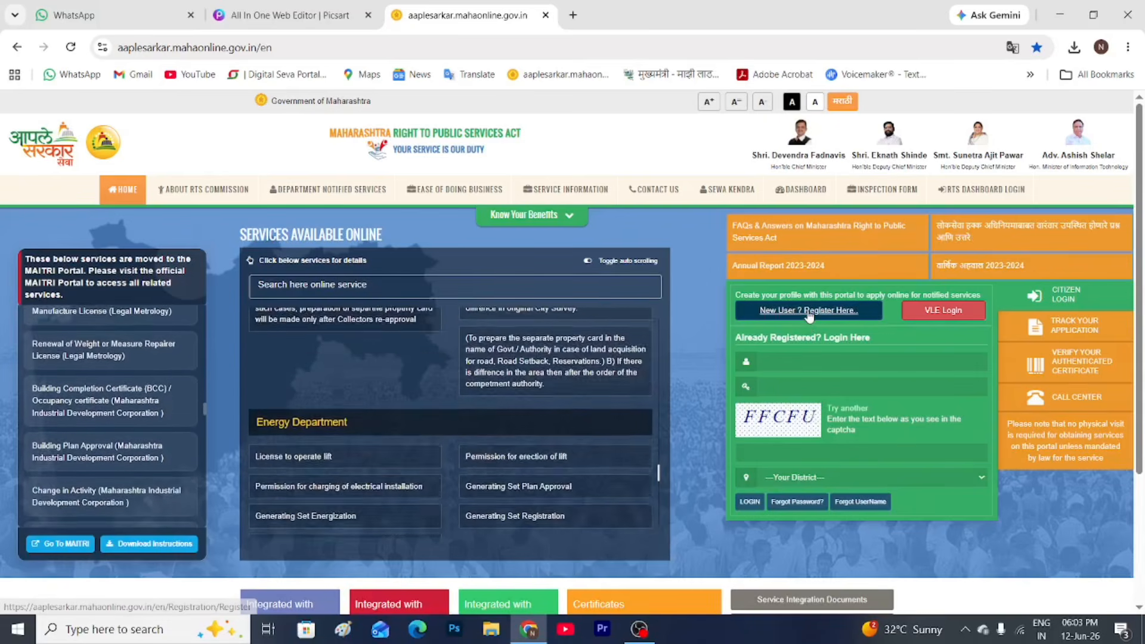
Step: Start a new-user registration with mobile OTP verification (Option 1) and choose Nashik district
{"action": "left_click", "coordinate": [809, 310]}
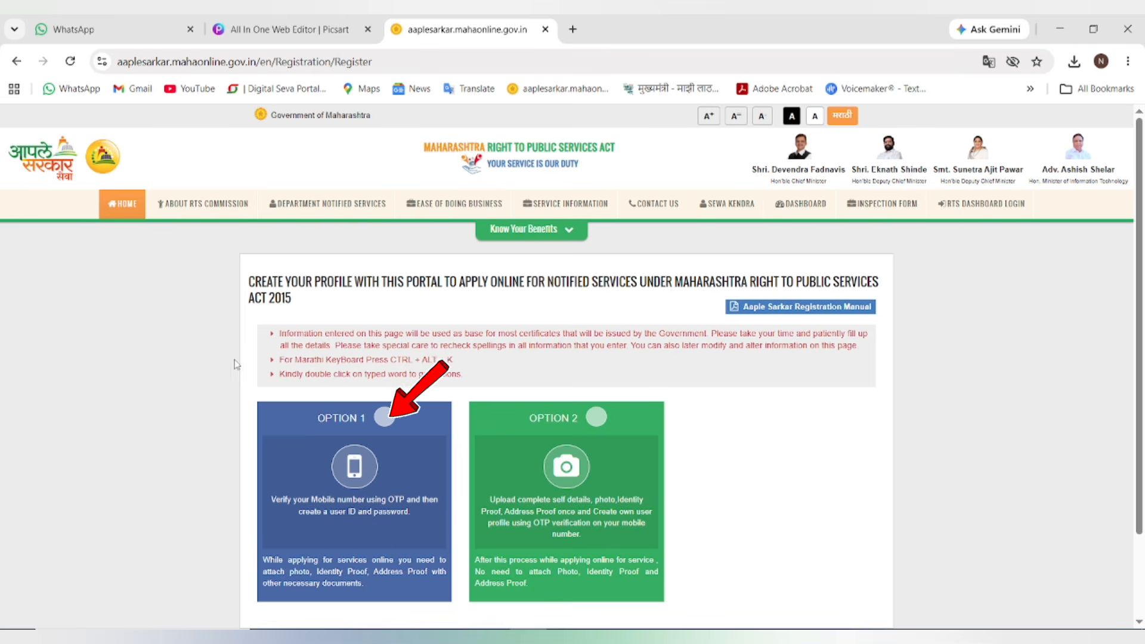
{"action": "left_click", "coordinate": [364, 428]}
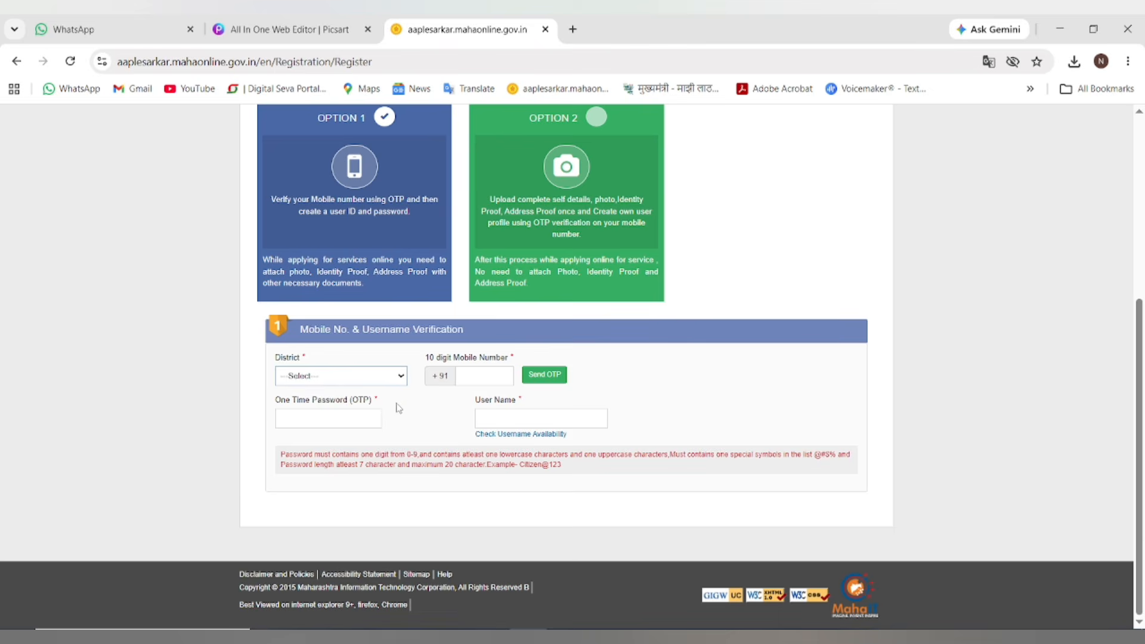
{"action": "left_click", "coordinate": [335, 381]}
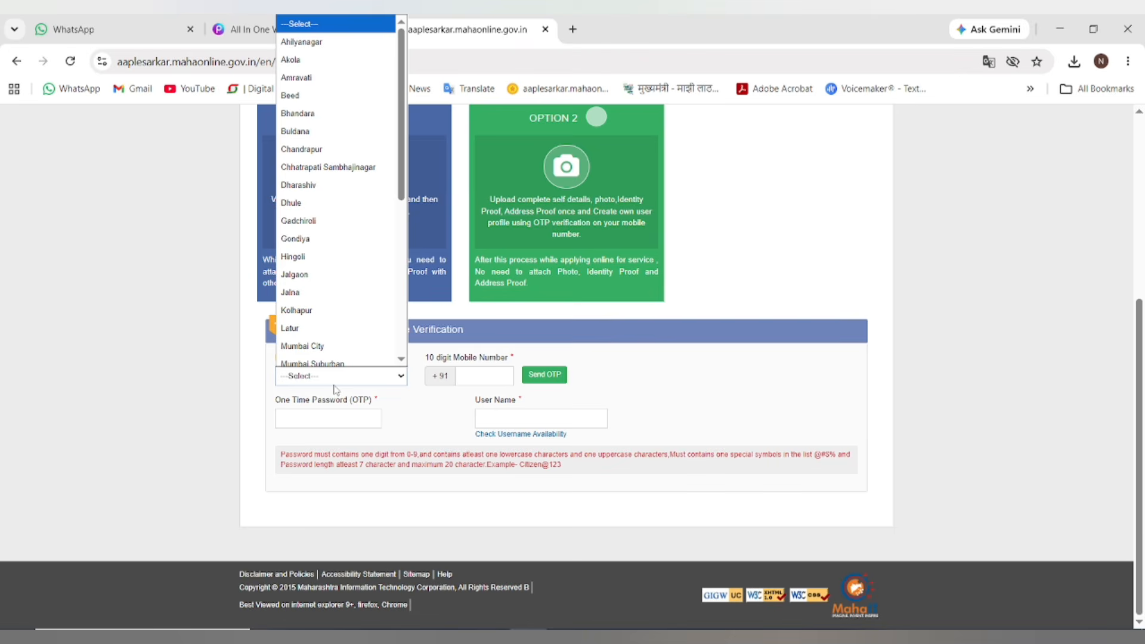
{"action": "type", "text": "nas"}
{"action": "key", "text": "Return"}
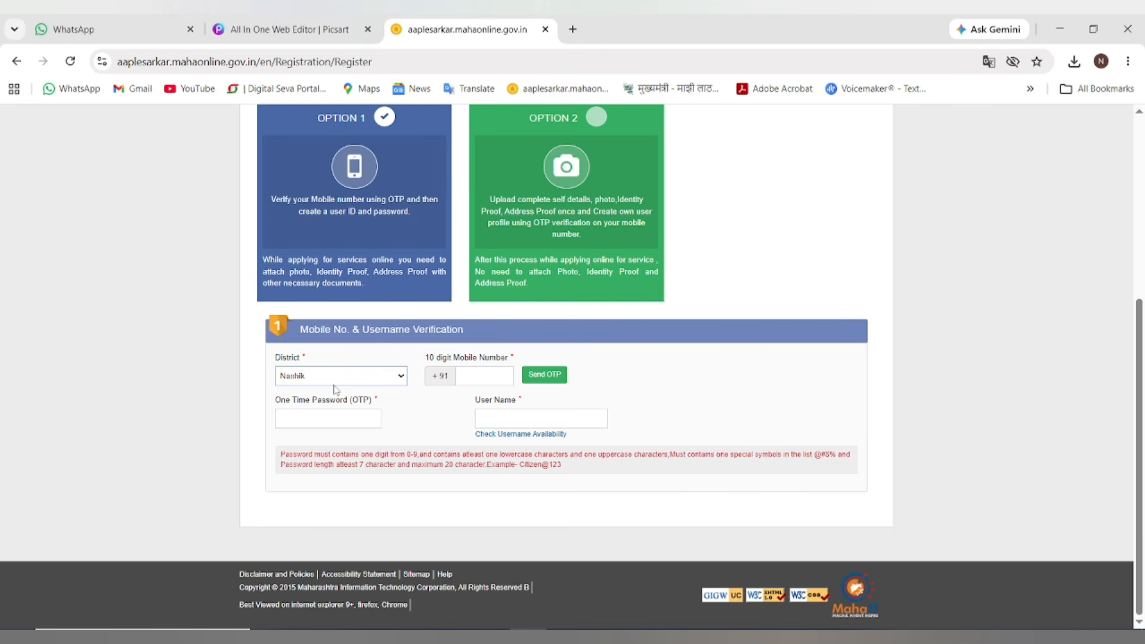
Step: Enter the mobile number and the OTP, then check whether the username is available
{"action": "left_click", "coordinate": [479, 377]}
{"action": "type", "text": "0000000000"}
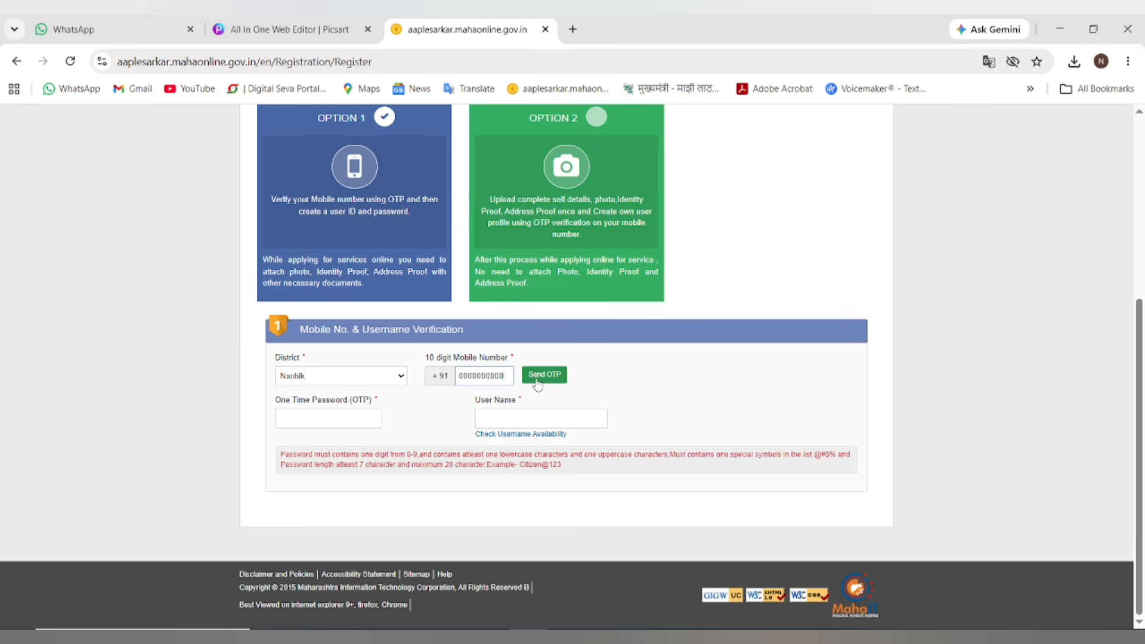
{"action": "left_click", "coordinate": [330, 419]}
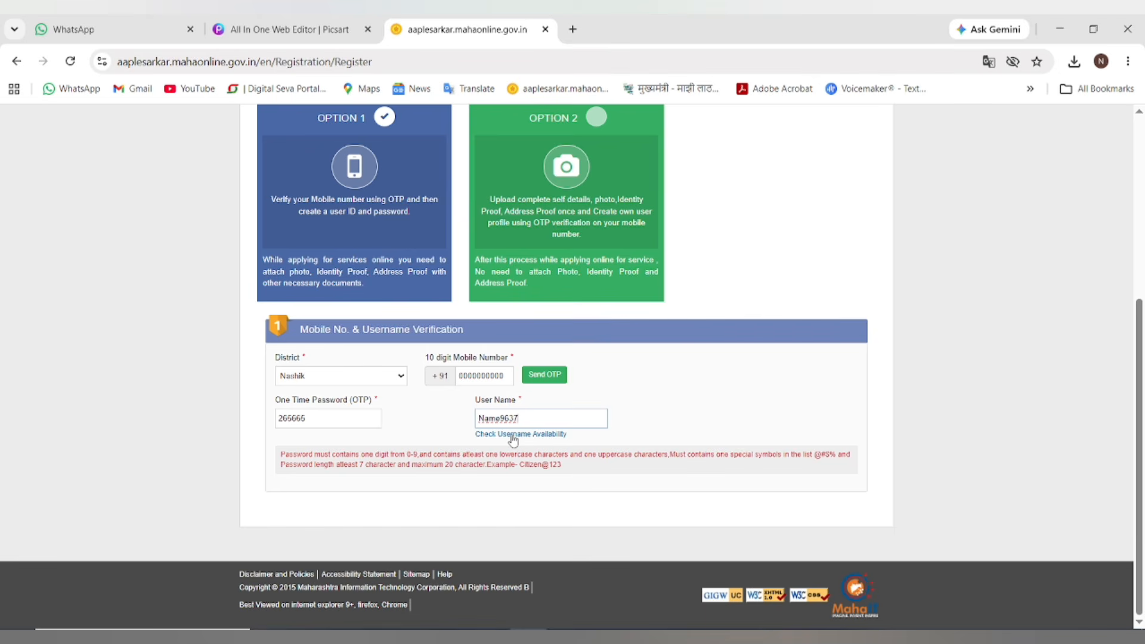
{"action": "left_click", "coordinate": [513, 437]}
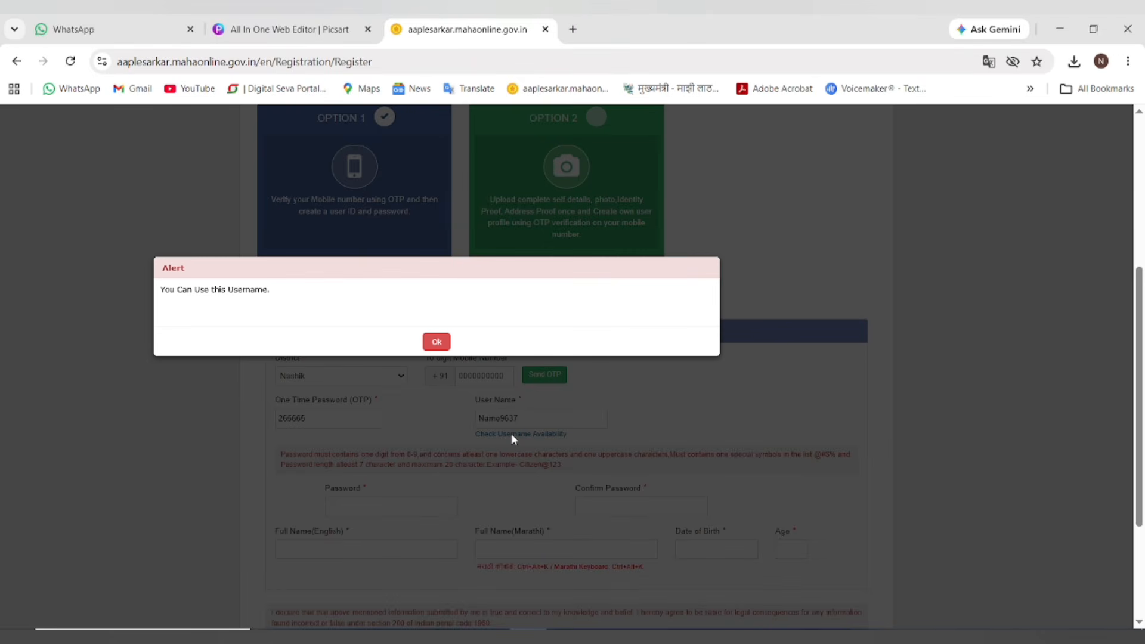
Step: Set and confirm the password and enter the applicant's full name in English and Marathi
{"action": "left_click", "coordinate": [435, 342]}
{"action": "left_click", "coordinate": [369, 510]}
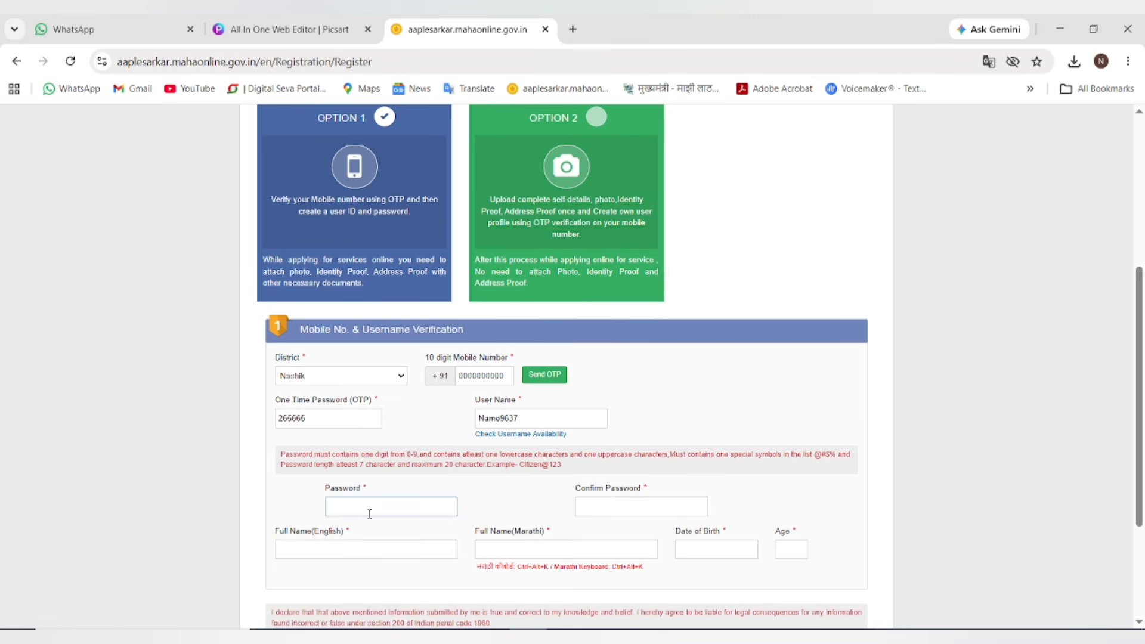
{"action": "type", "text": "N"}
{"action": "left_click", "coordinate": [615, 505]}
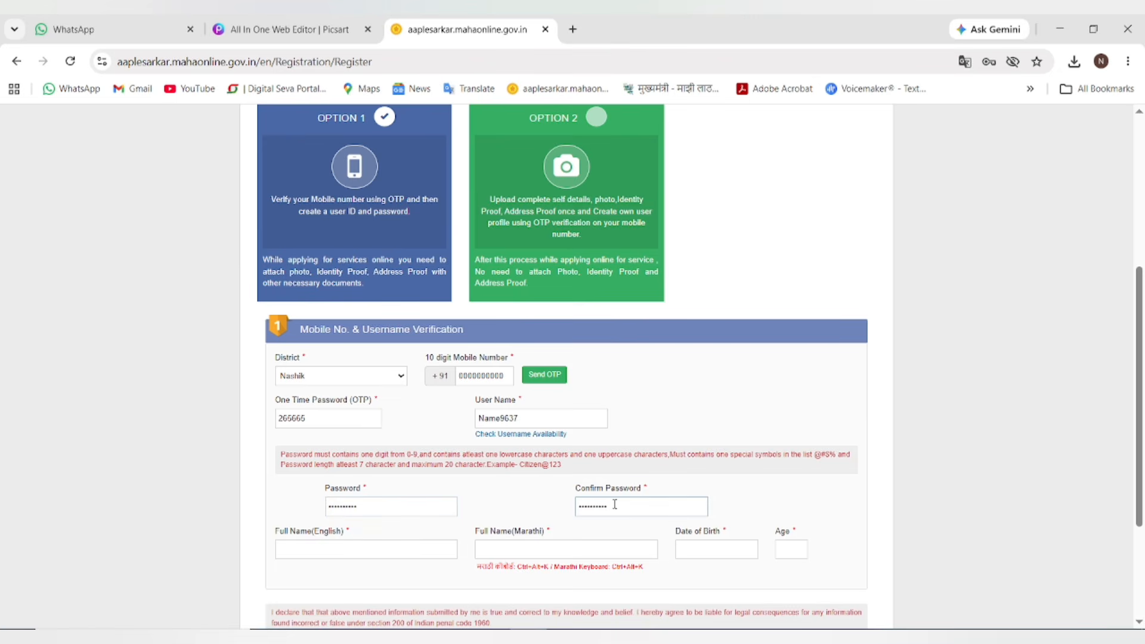
{"action": "left_click", "coordinate": [379, 554]}
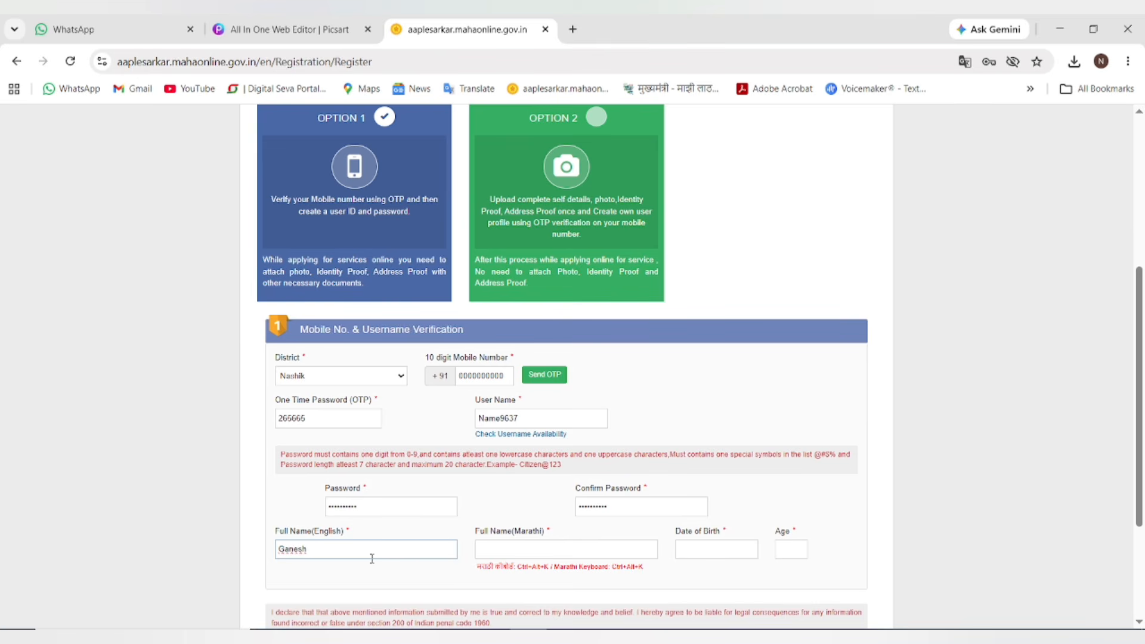
{"action": "left_click", "coordinate": [527, 549]}
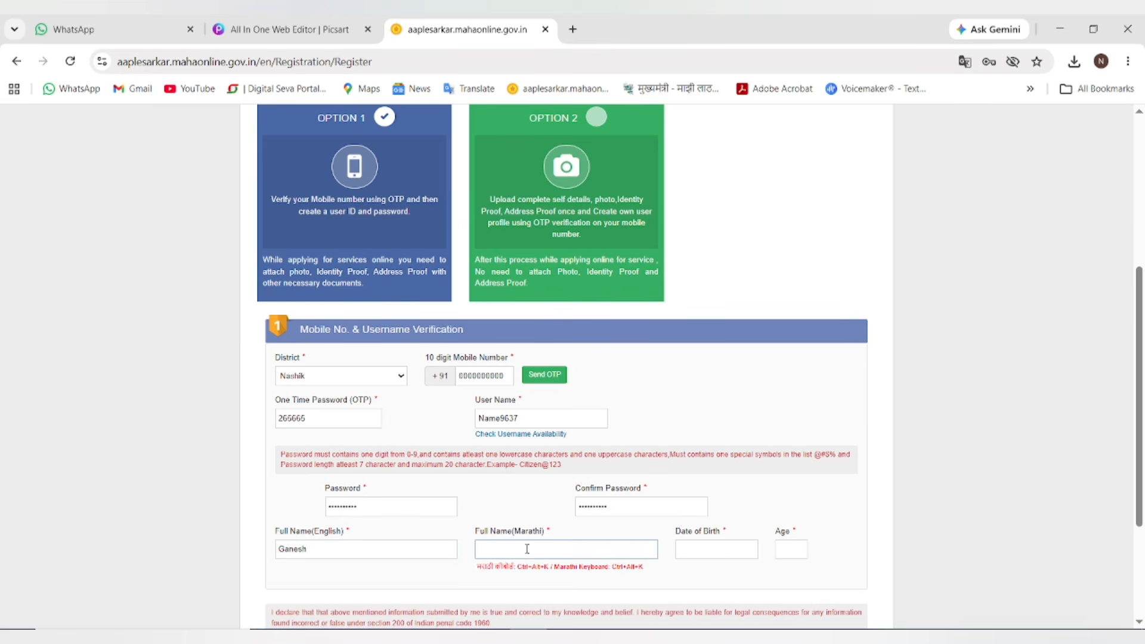
{"action": "type", "text": "गणेश"}
Step: Set the date of birth to 01/06/2003 and accept the declaration
{"action": "left_click", "coordinate": [714, 548]}
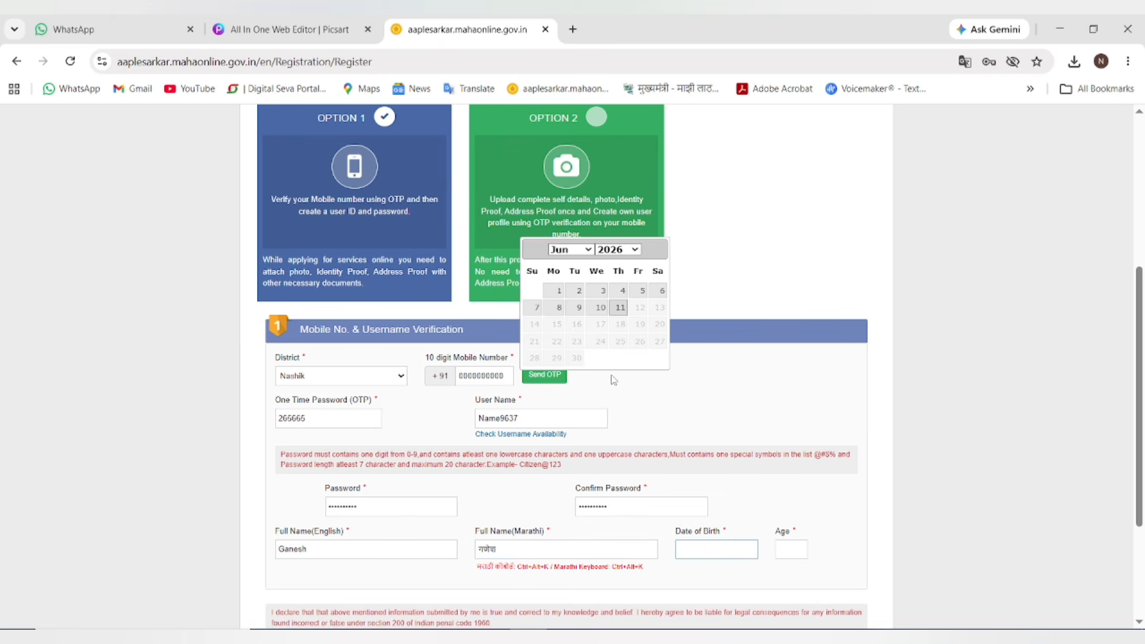
{"action": "left_click", "coordinate": [633, 250]}
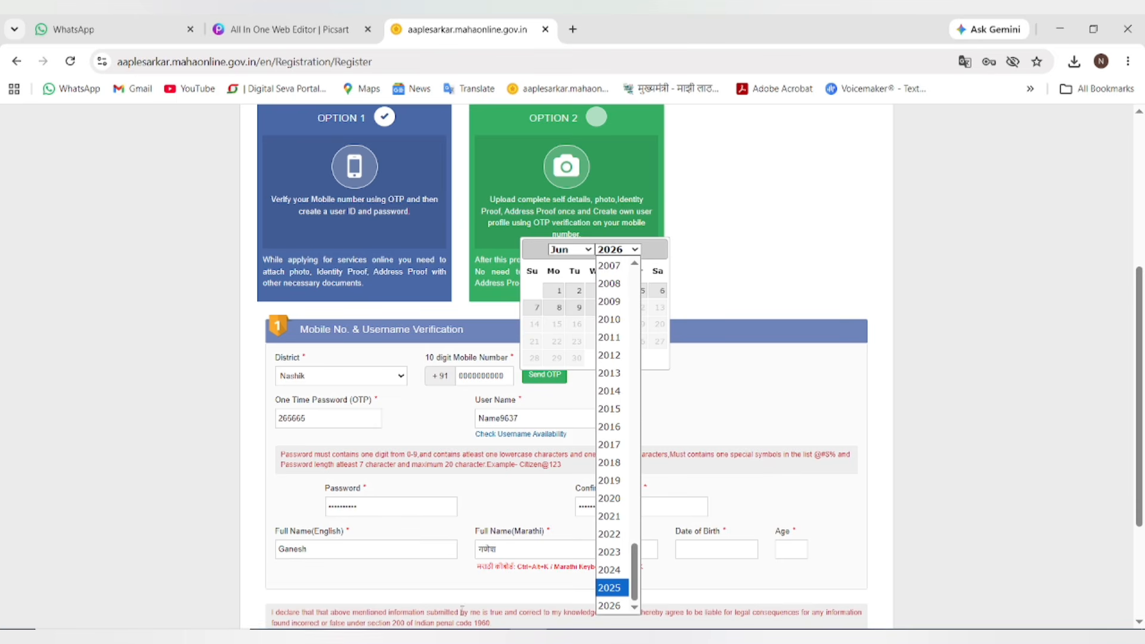
{"action": "scroll", "coordinate": [611, 518], "scroll_direction": "up", "scroll_amount": 5}
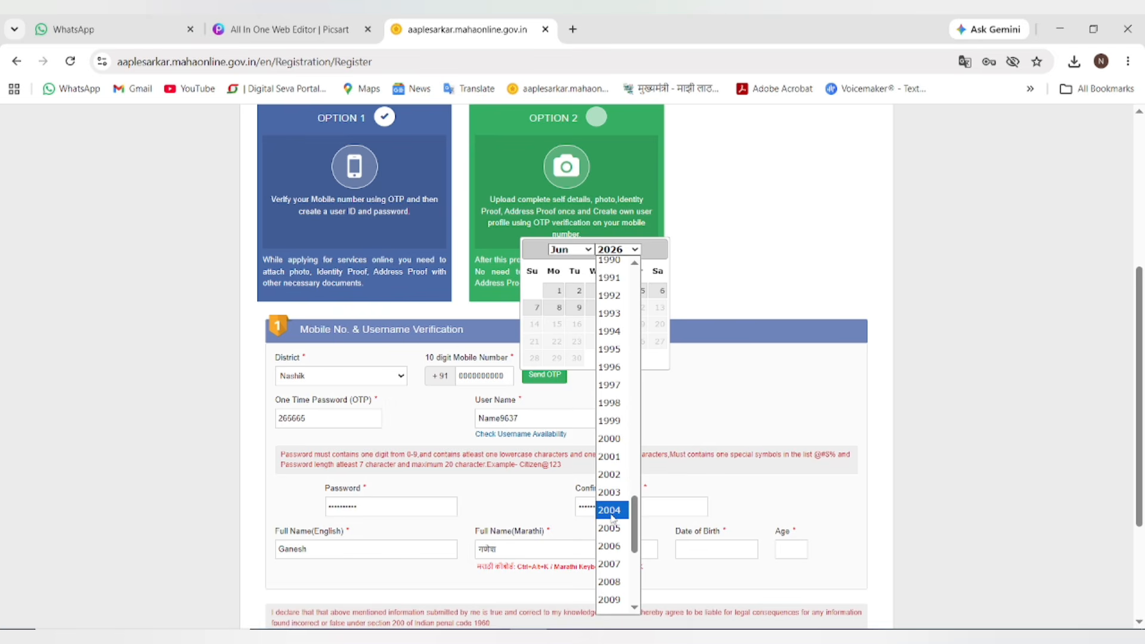
{"action": "left_click", "coordinate": [616, 493]}
{"action": "scroll", "coordinate": [595, 506], "scroll_direction": "down", "scroll_amount": 1}
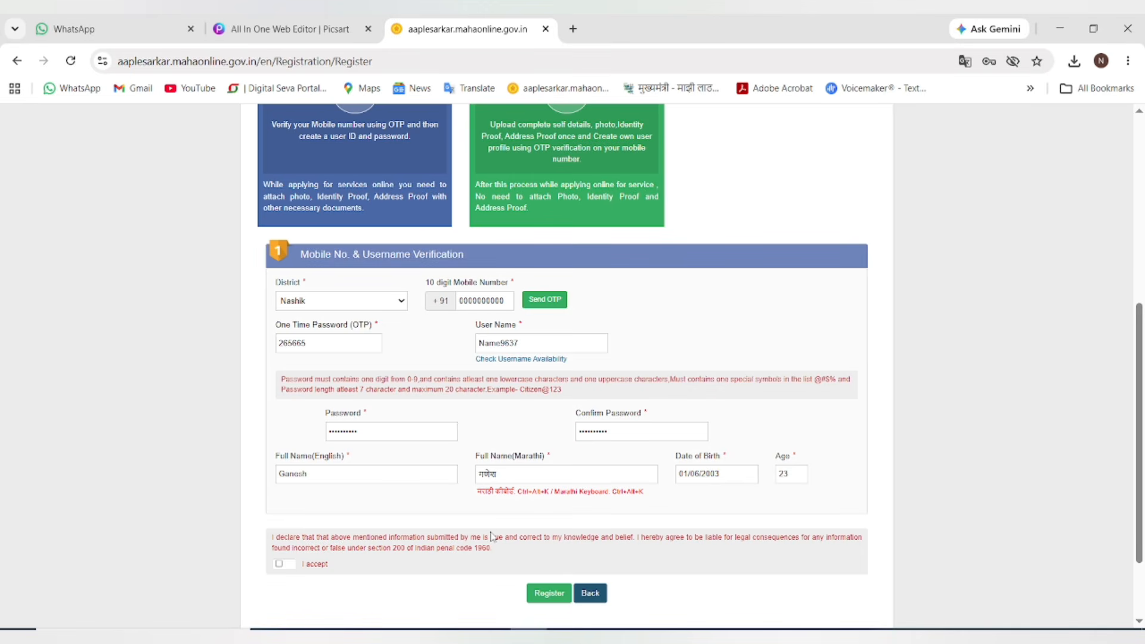
{"action": "left_click", "coordinate": [278, 565]}
Step: Log in from the portal login page with the captcha and Nashik as the district
{"action": "left_click", "coordinate": [599, 595]}
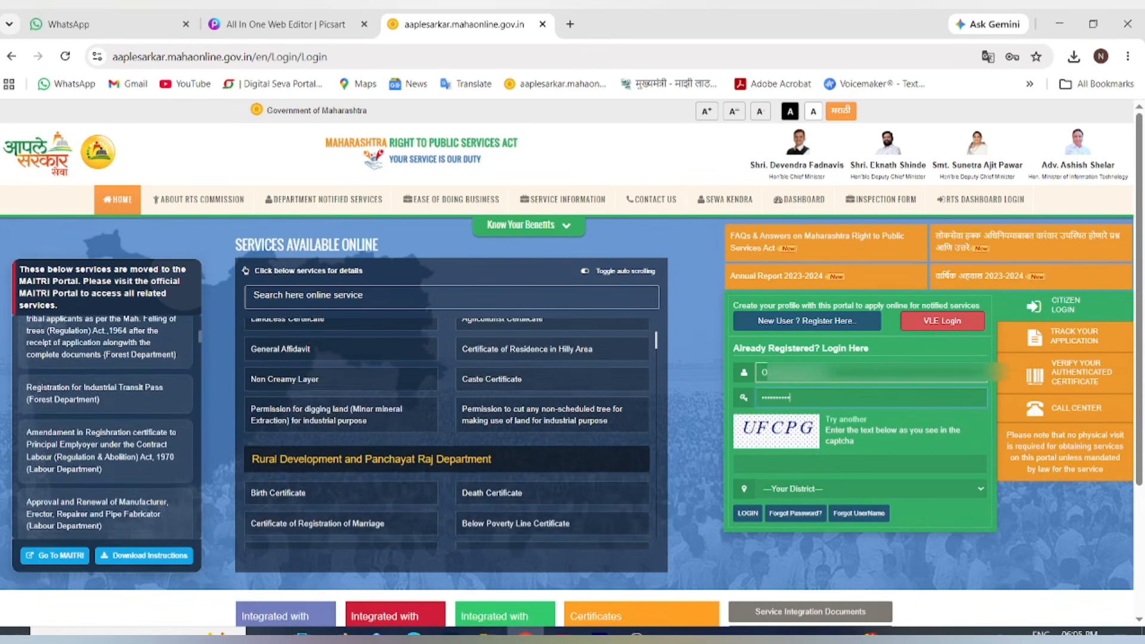
{"action": "left_click", "coordinate": [739, 464]}
{"action": "type", "text": "UF"}
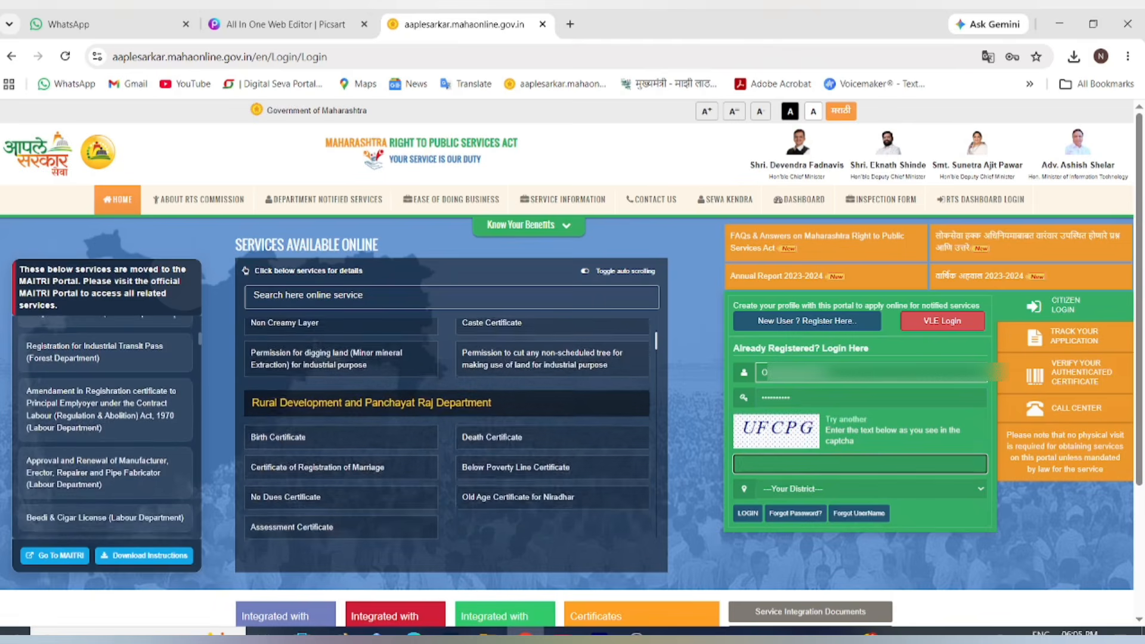
{"action": "type", "text": "CPG"}
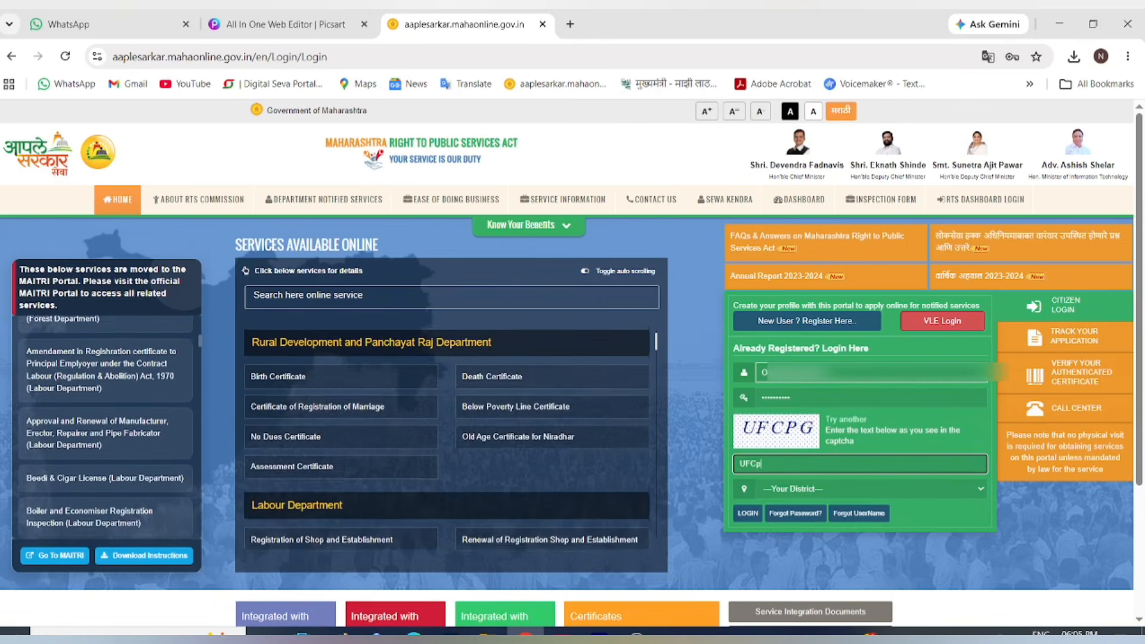
{"action": "key", "text": "Tab"}
{"action": "key", "text": "n"}
{"action": "key", "text": "a"}
{"action": "key", "text": "s"}
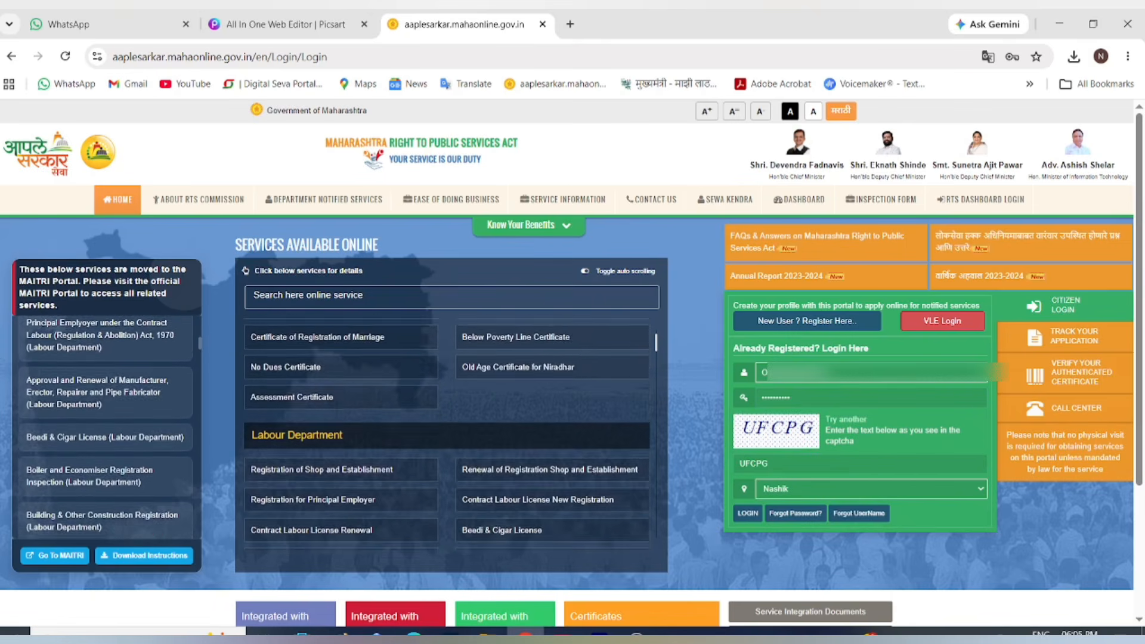
{"action": "key", "text": "Tab"}
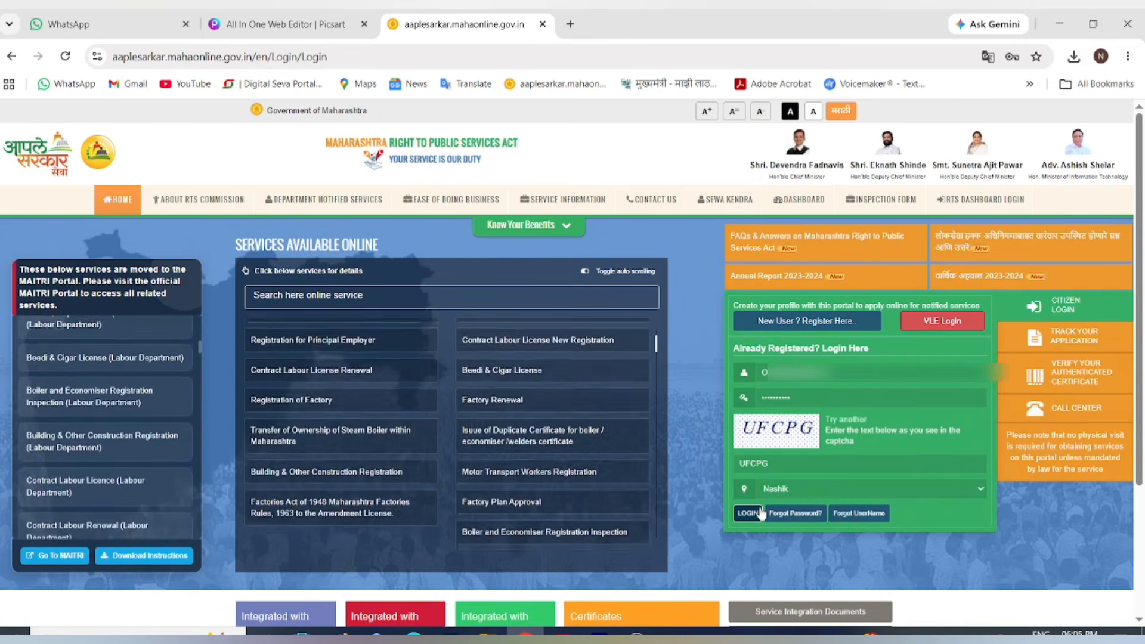
{"action": "left_click", "coordinate": [748, 513]}
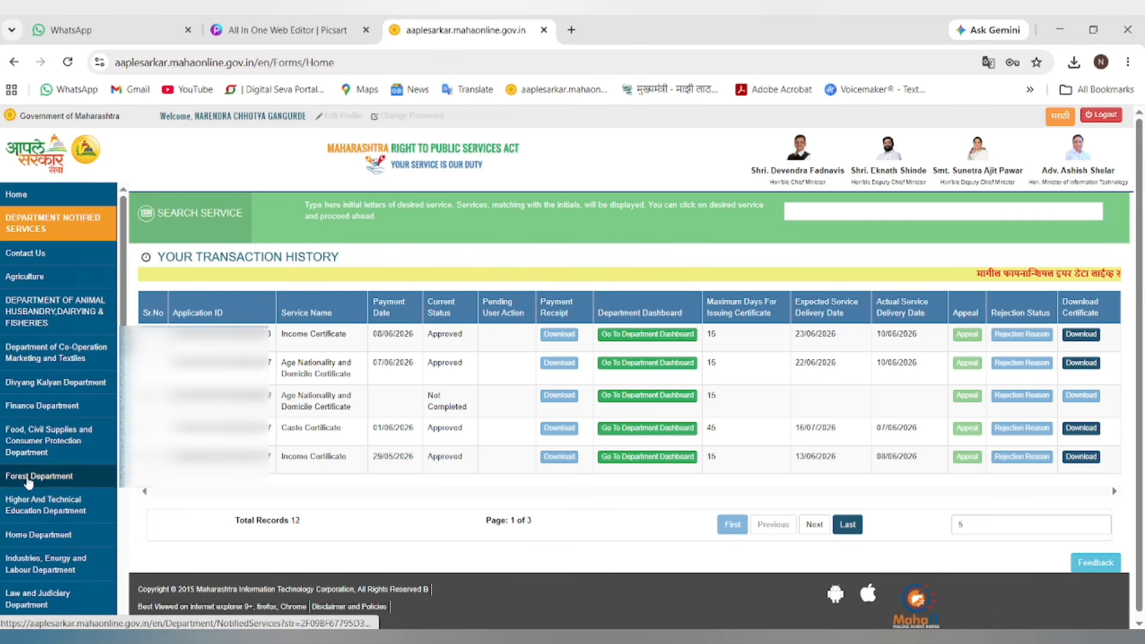
Step: Under Revenue Department, pick Revenue Services and the Age Nationality and Domicile Certificate, then proceed
{"action": "scroll", "coordinate": [32, 572], "scroll_direction": "down", "scroll_amount": 1}
{"action": "scroll", "coordinate": [32, 586], "scroll_direction": "down", "scroll_amount": 4}
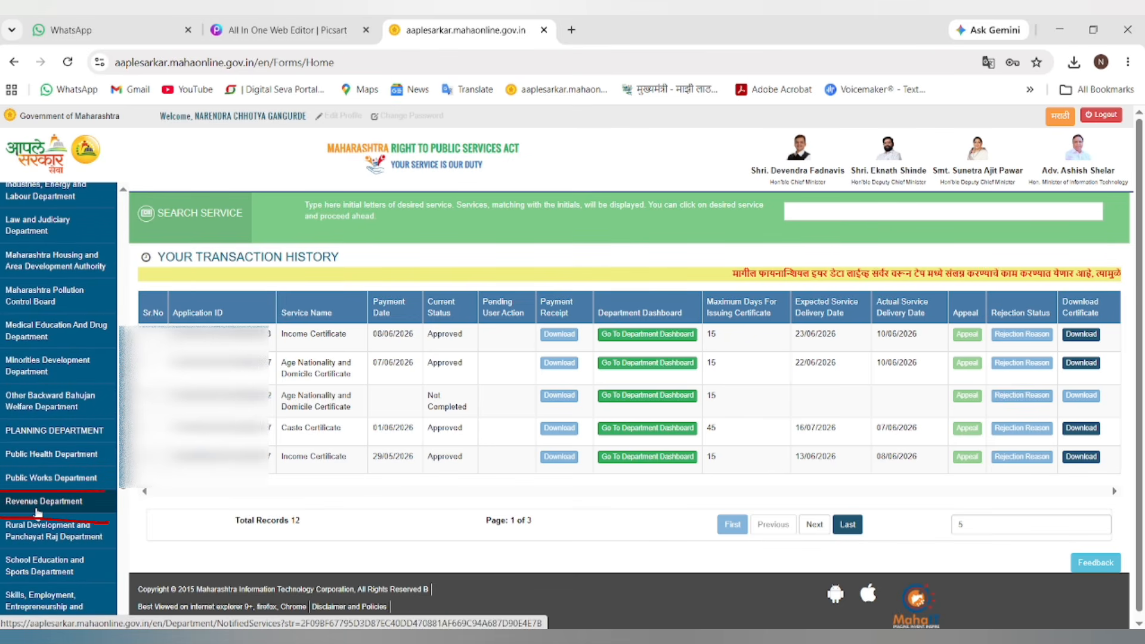
{"action": "left_click", "coordinate": [37, 512]}
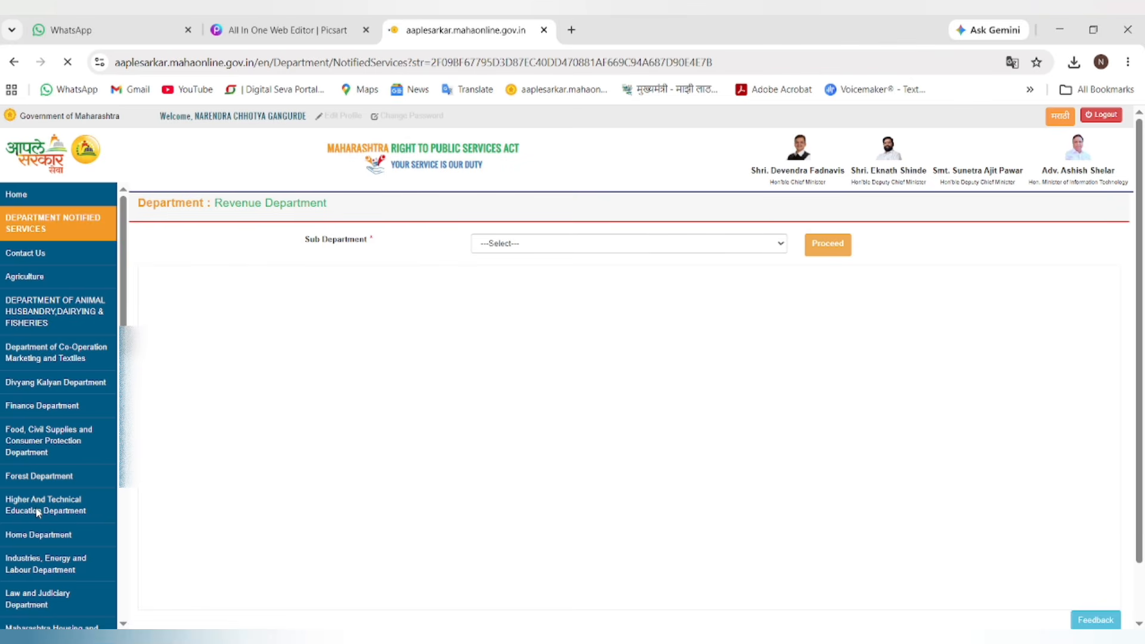
{"action": "left_click", "coordinate": [517, 245]}
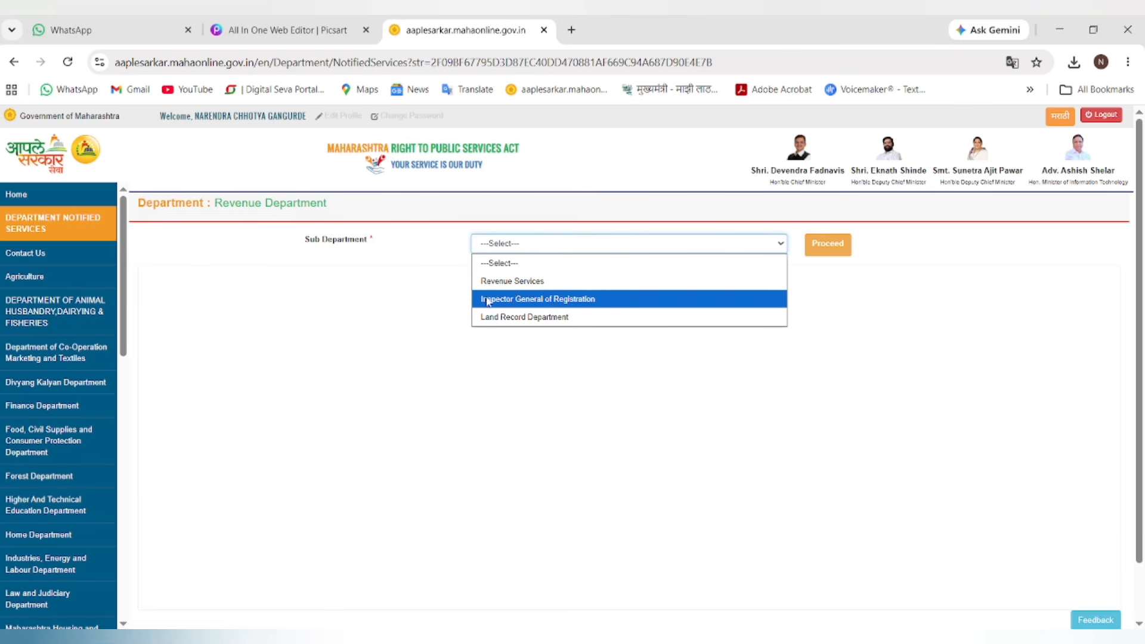
{"action": "left_click", "coordinate": [519, 281]}
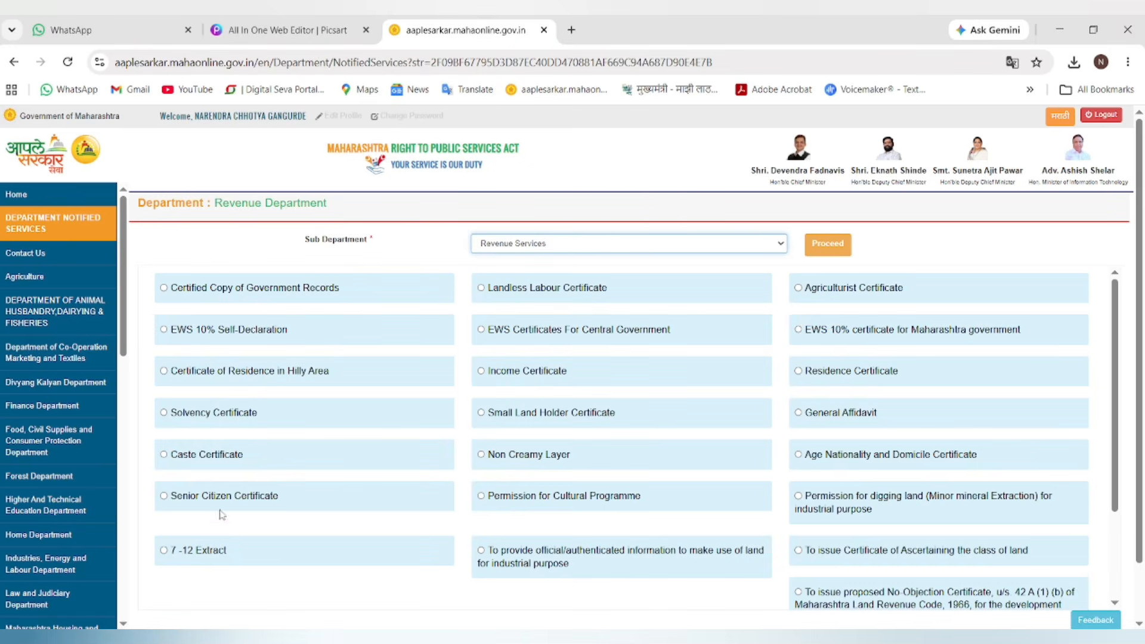
{"action": "left_click", "coordinate": [798, 455]}
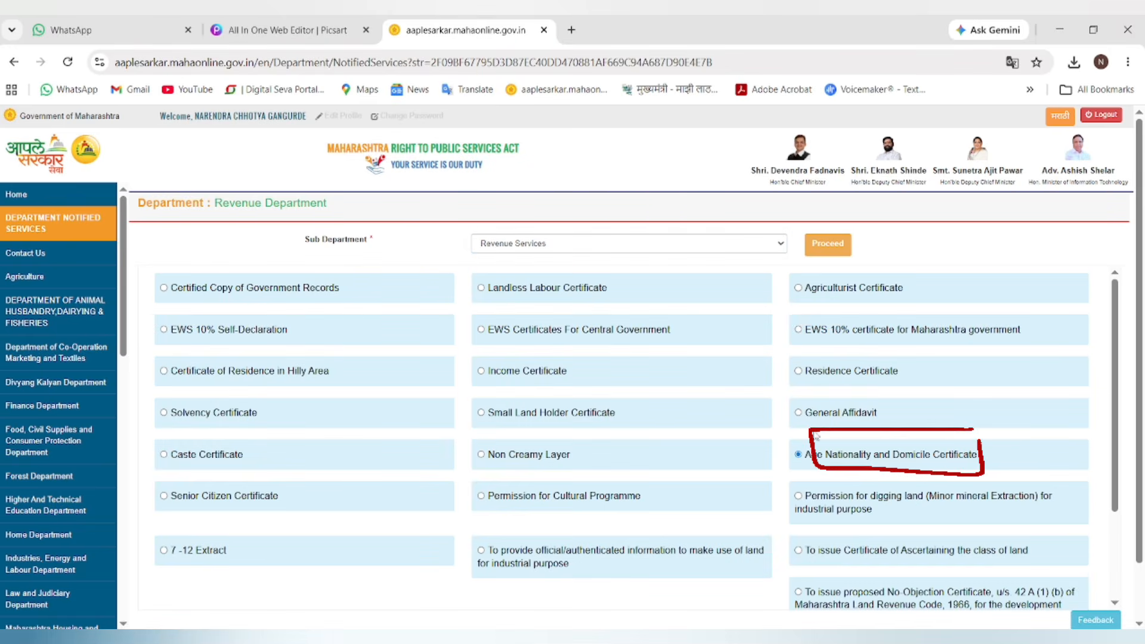
{"action": "left_click", "coordinate": [826, 250]}
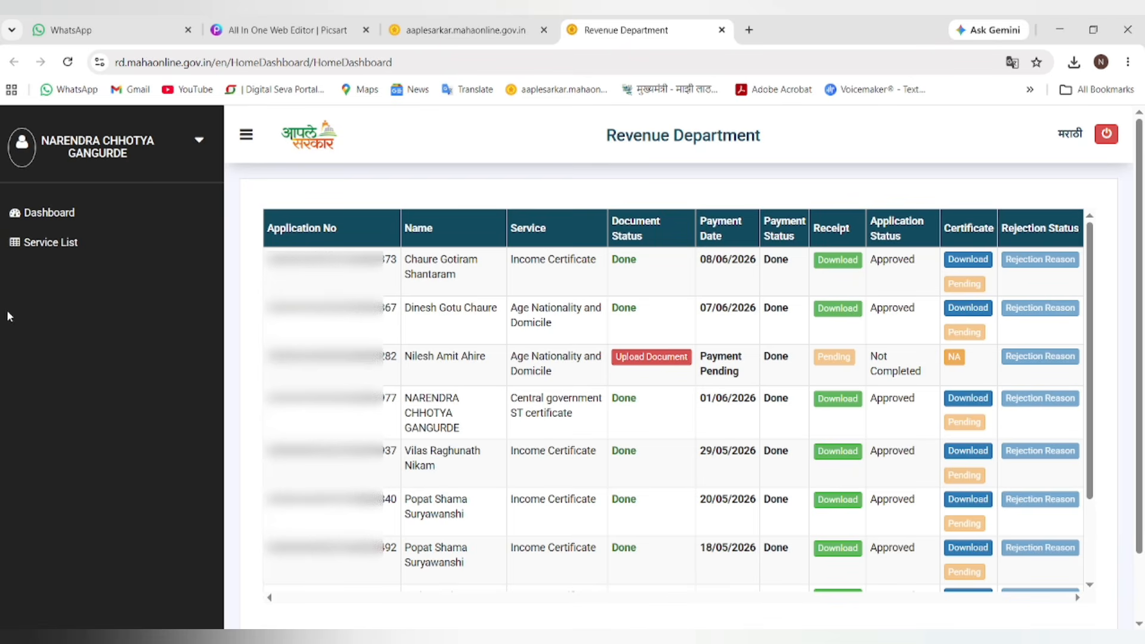
Step: From the Service List, open the Age Nationality and Domicile Certificate and continue past its required-documents page
{"action": "left_click", "coordinate": [50, 242]}
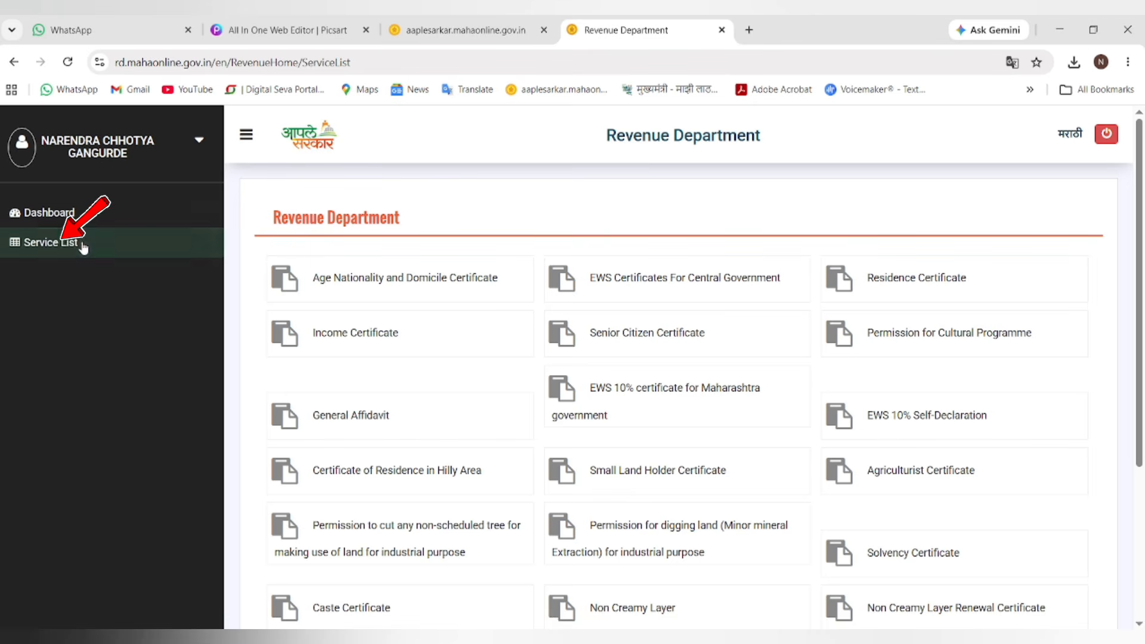
{"action": "left_click", "coordinate": [319, 289]}
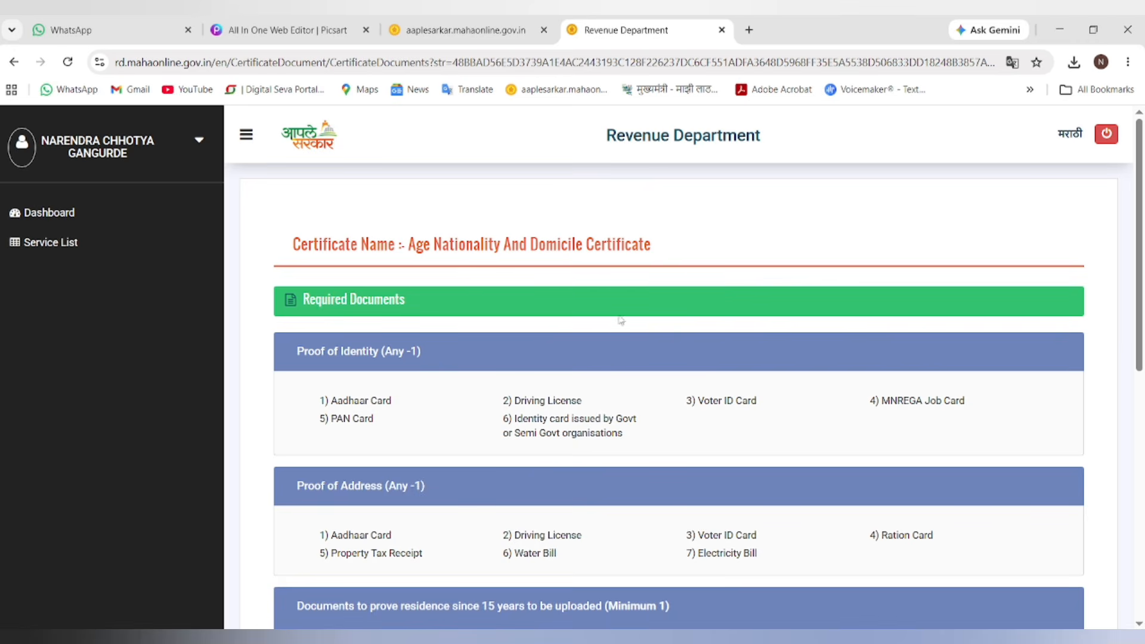
{"action": "scroll", "coordinate": [534, 386], "scroll_direction": "down", "scroll_amount": 7}
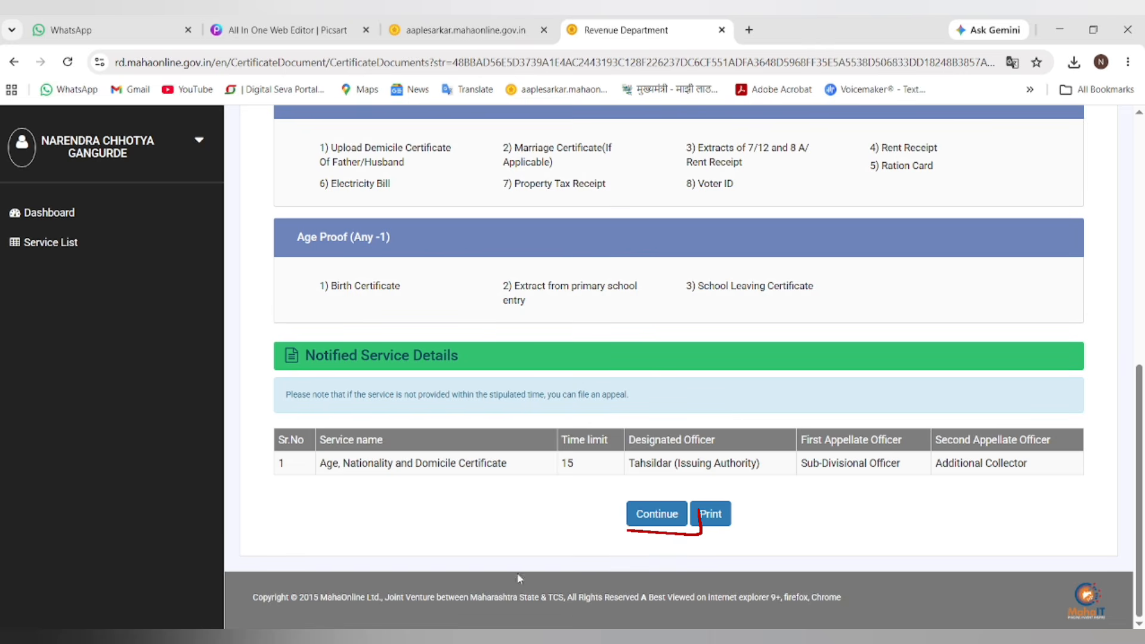
{"action": "left_click", "coordinate": [660, 513]}
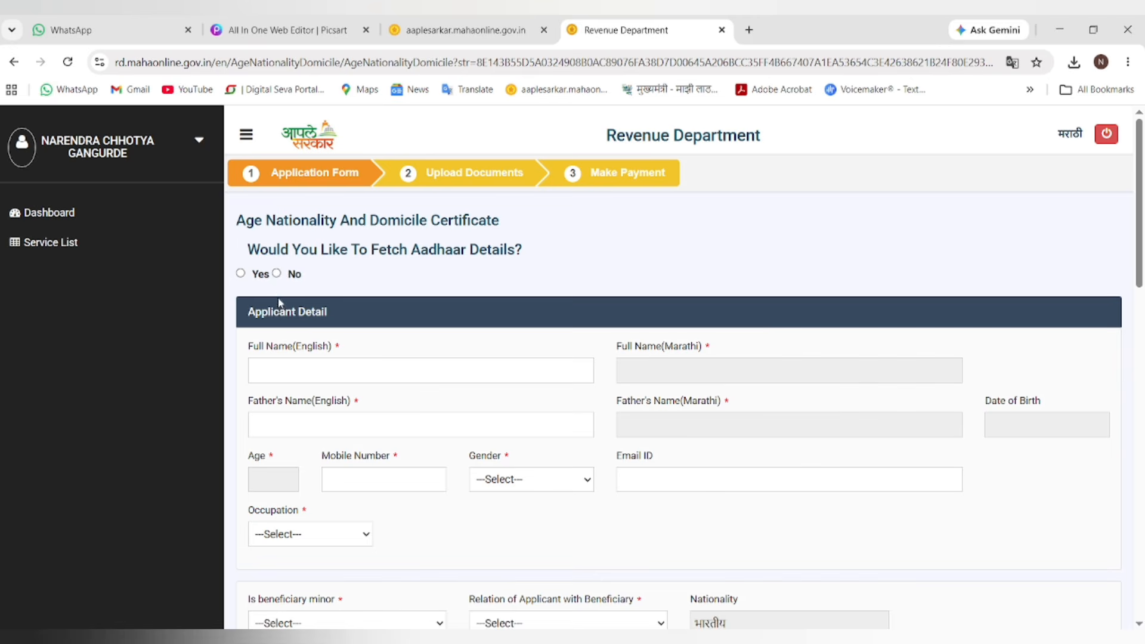
Step: Choose Yes for fetching Aadhaar details, enter the Aadhaar number and request an OTP
{"action": "left_click", "coordinate": [277, 274]}
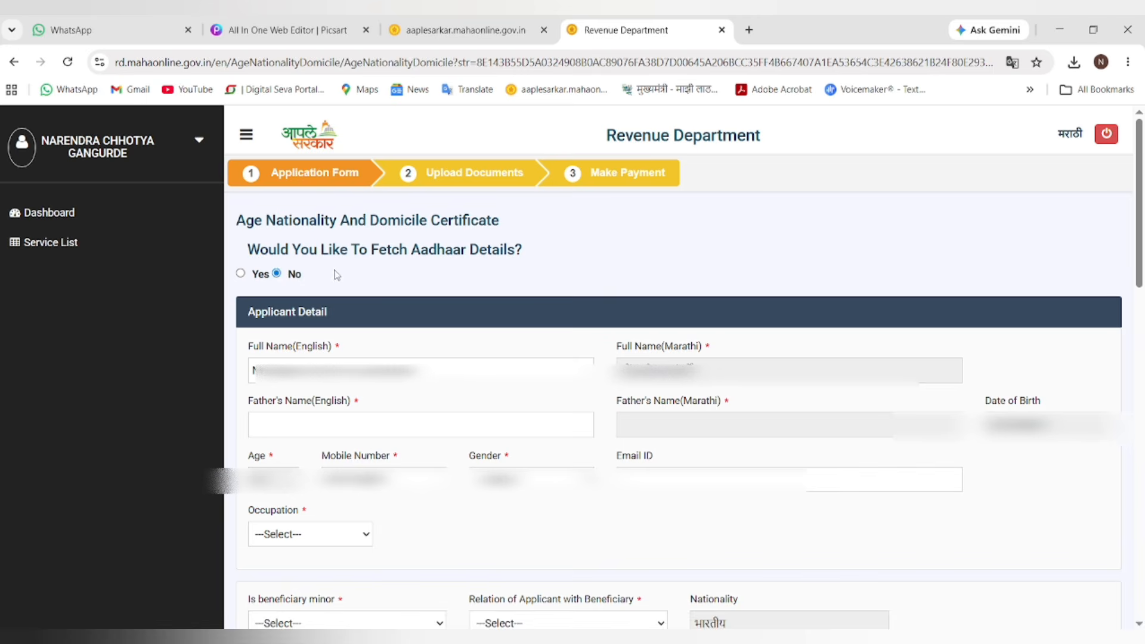
{"action": "left_click", "coordinate": [241, 274]}
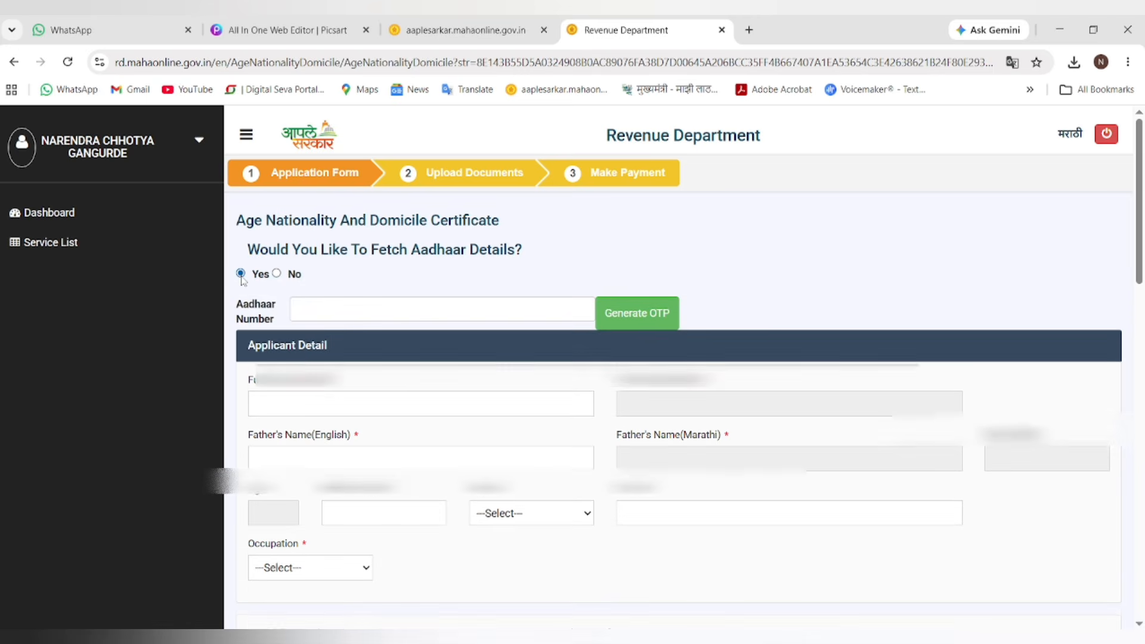
{"action": "left_click", "coordinate": [335, 319]}
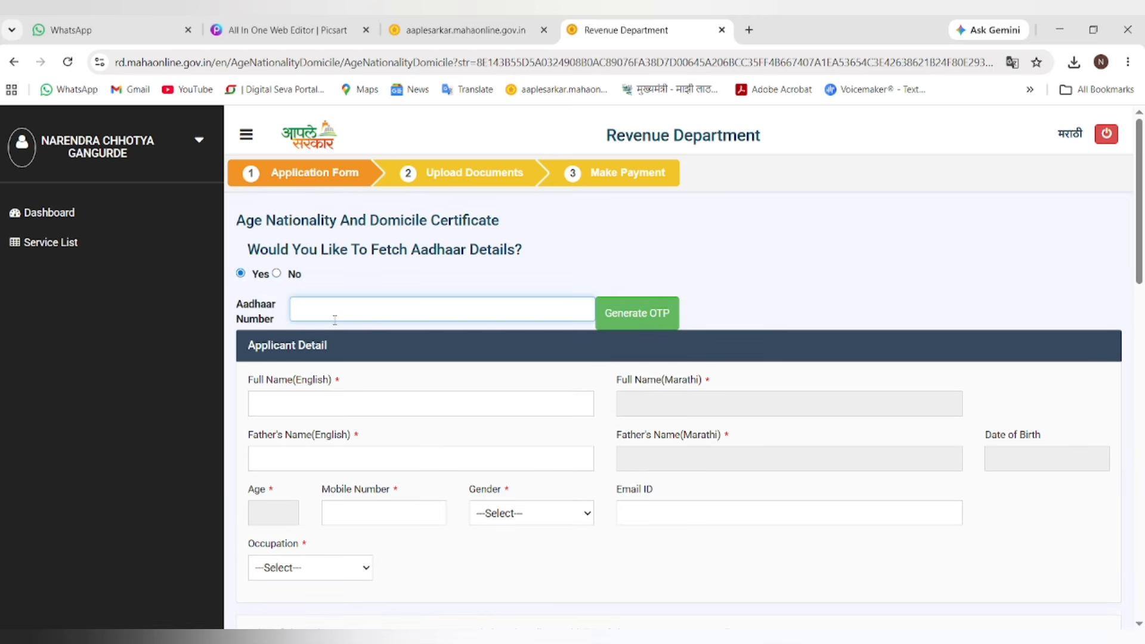
{"action": "type", "text": "7851****"}
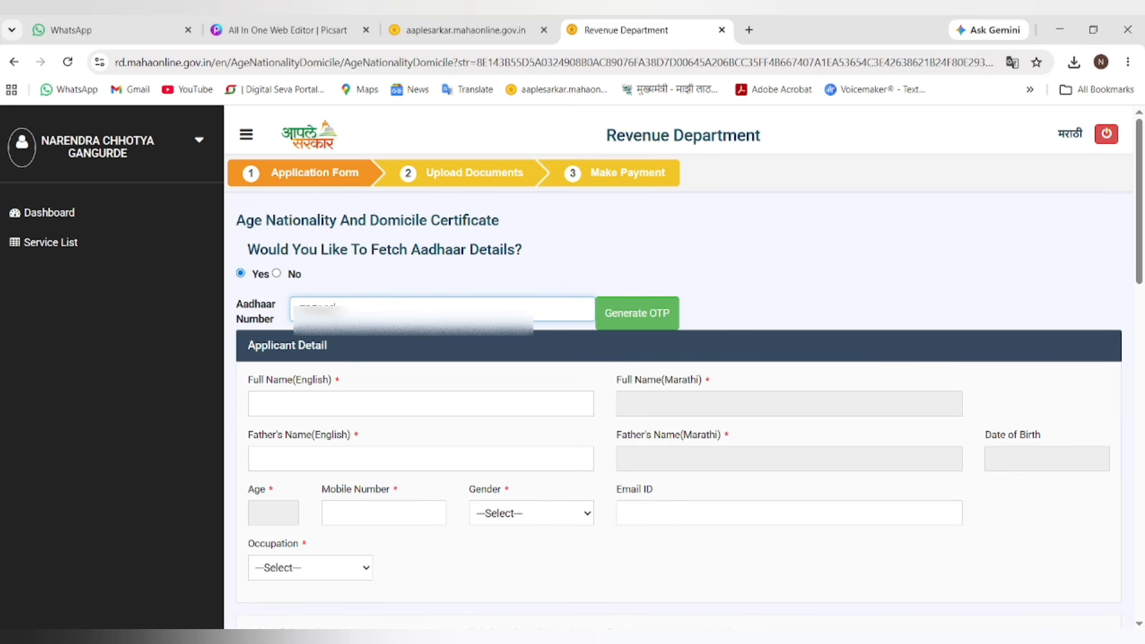
{"action": "type", "text": "**"}
{"action": "left_click", "coordinate": [631, 317]}
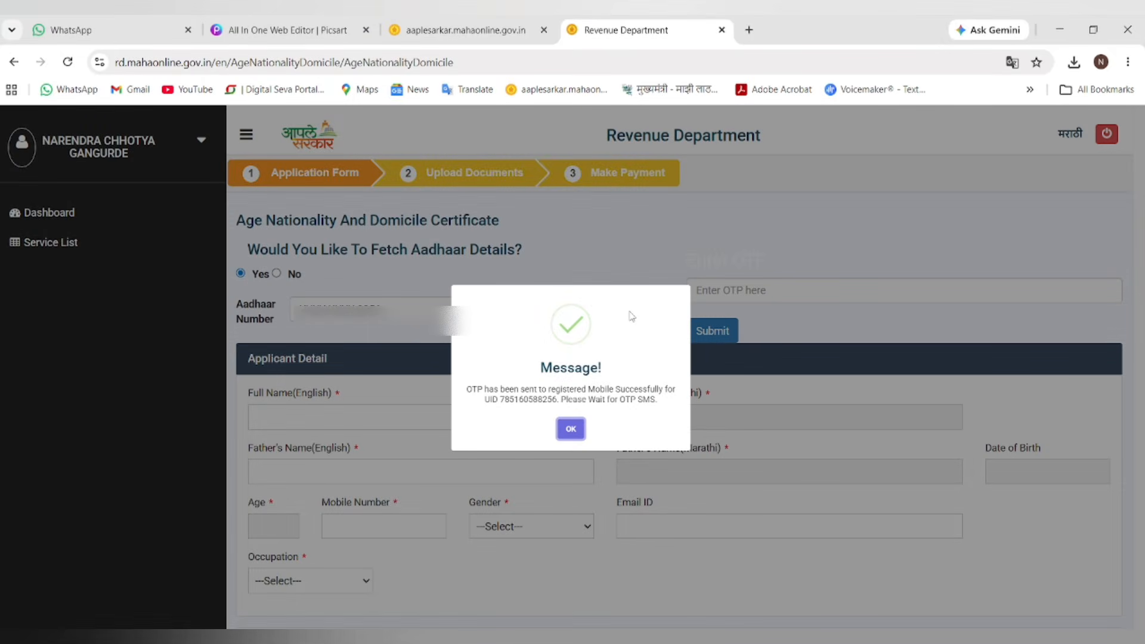
Step: Enter the received OTP and submit it to fetch the Aadhaar details
{"action": "left_click", "coordinate": [571, 428]}
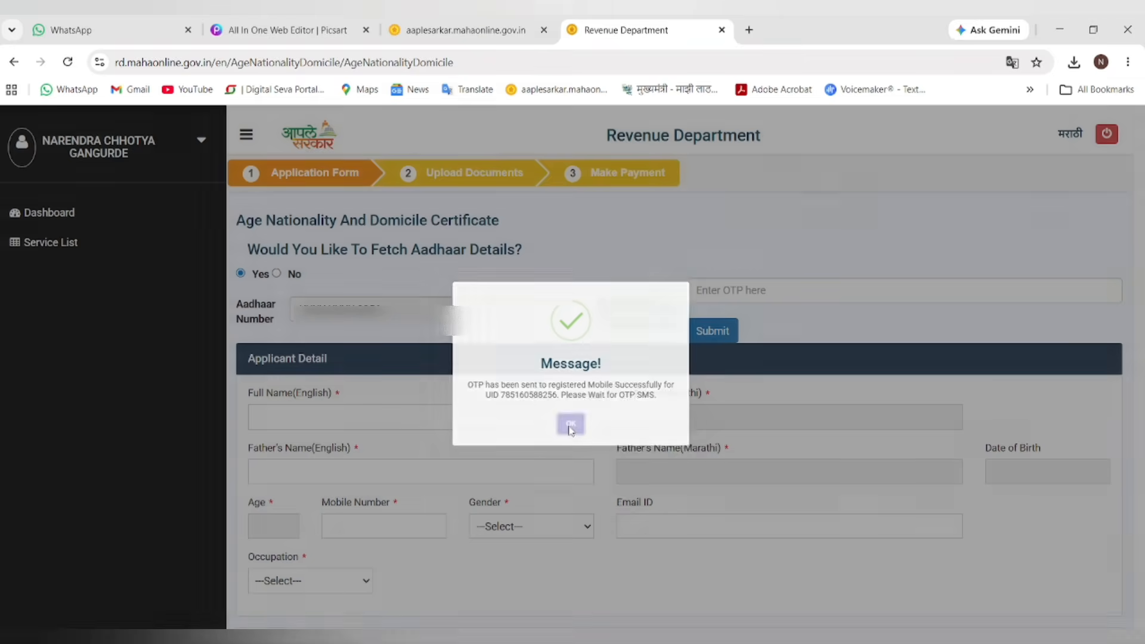
{"action": "left_click", "coordinate": [721, 292]}
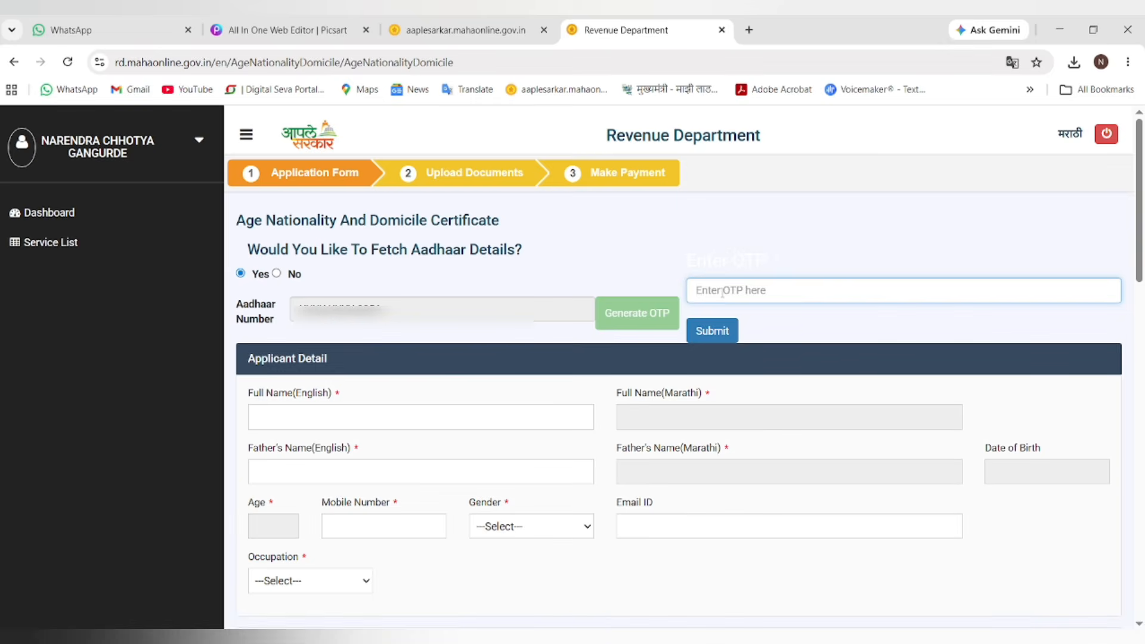
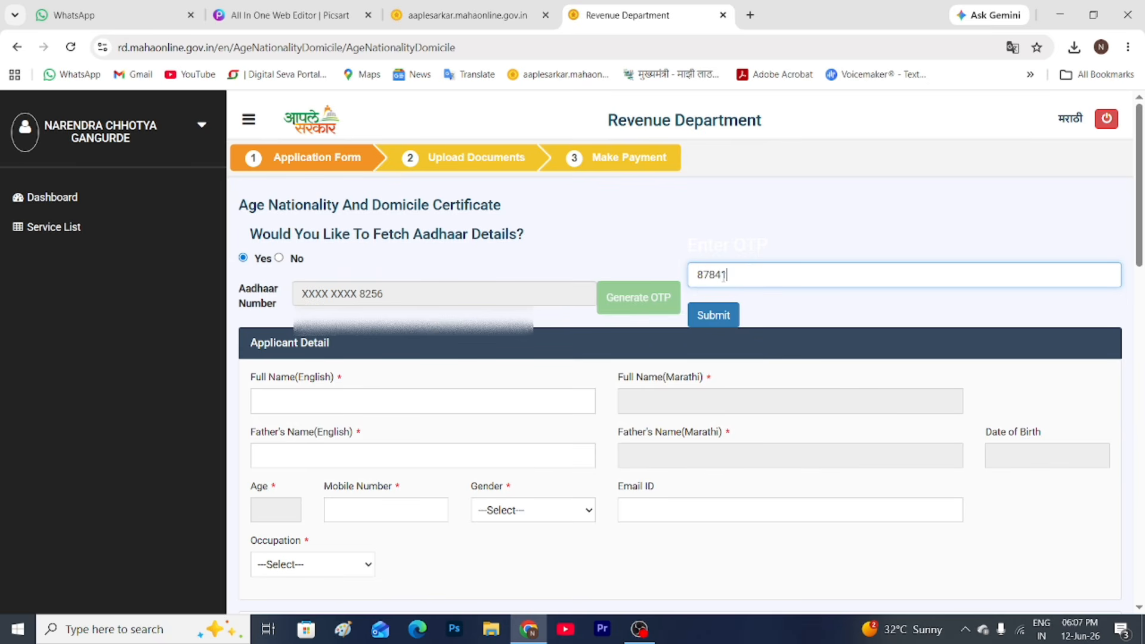
{"action": "left_click", "coordinate": [708, 321]}
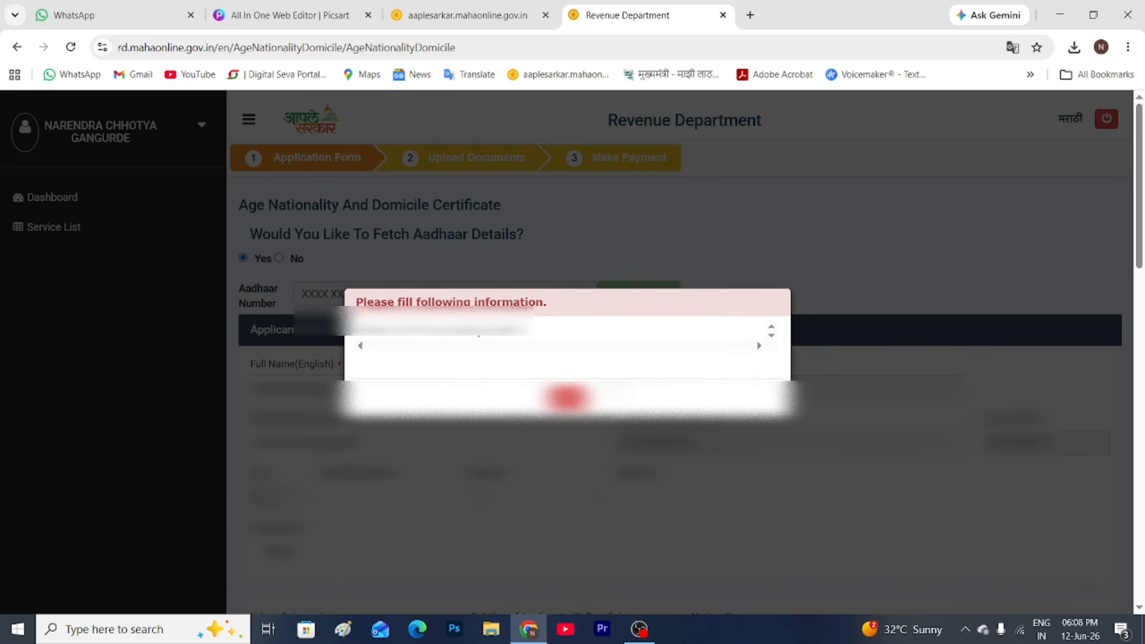
Step: Accept the fetched Aadhaar details, add the applicant's mobile number and set occupation to Farmer
{"action": "left_click", "coordinate": [564, 396]}
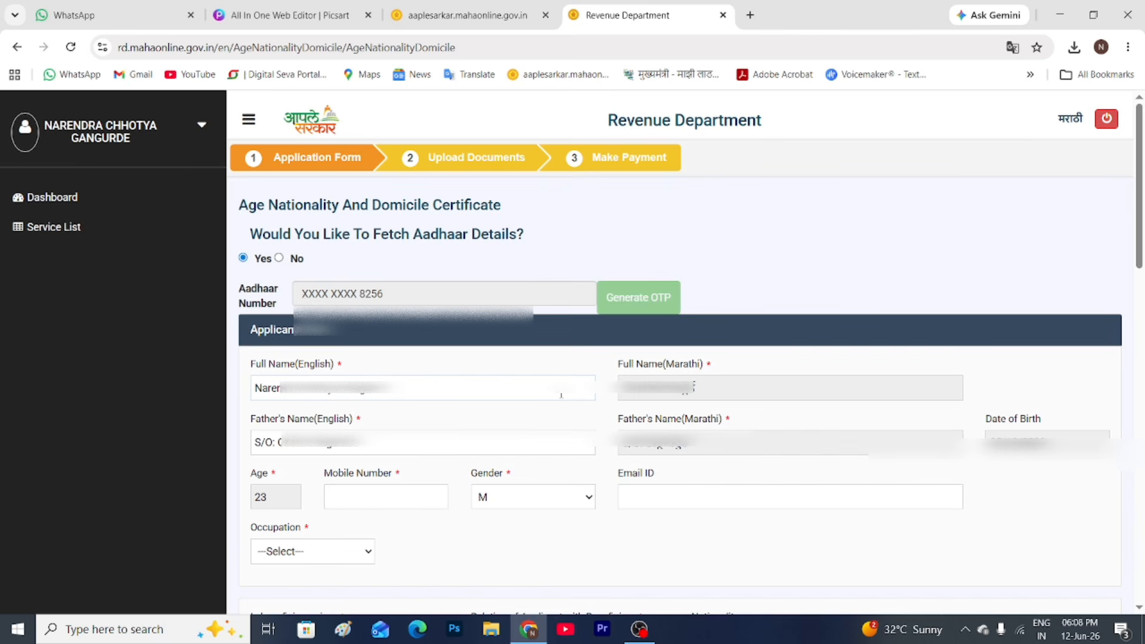
{"action": "left_click", "coordinate": [402, 493]}
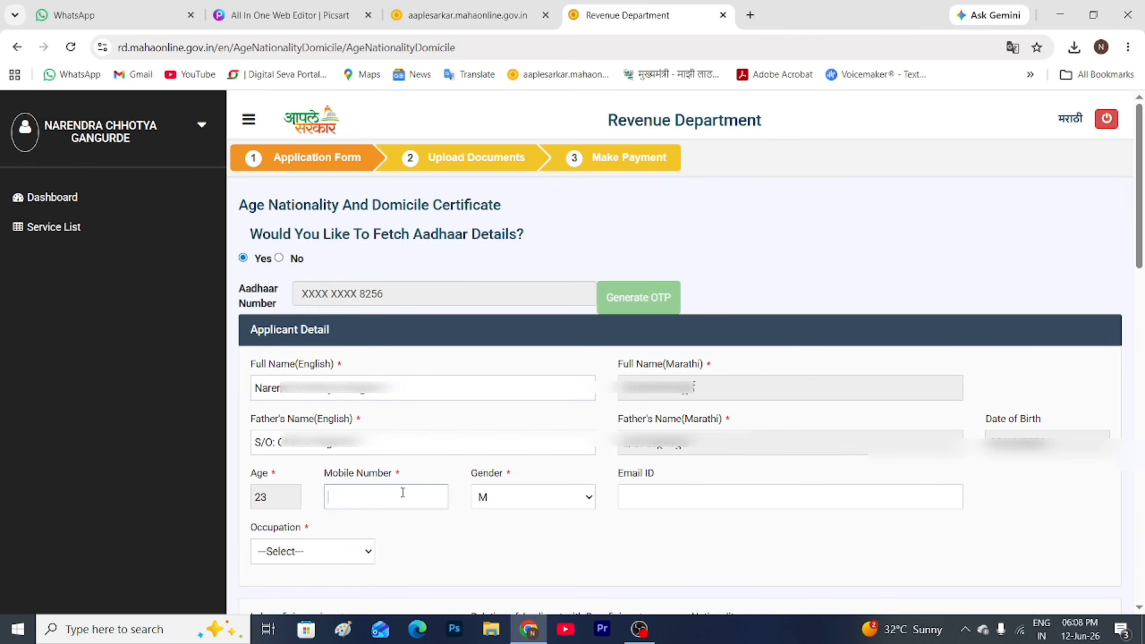
{"action": "type", "text": "0"}
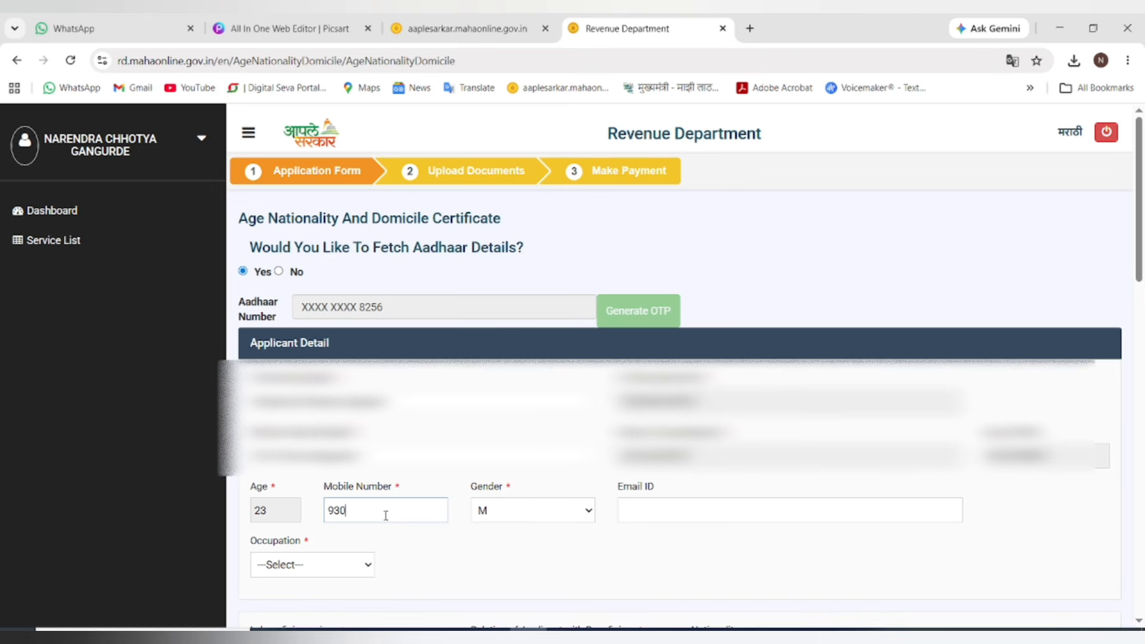
{"action": "type", "text": "93073"}
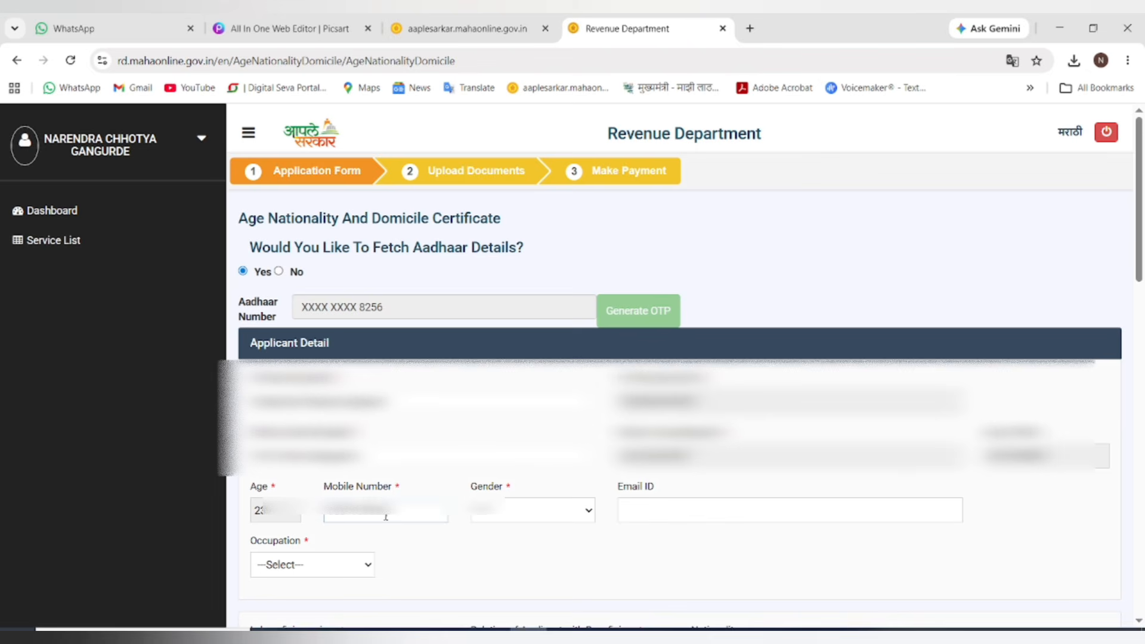
{"action": "left_click", "coordinate": [320, 561]}
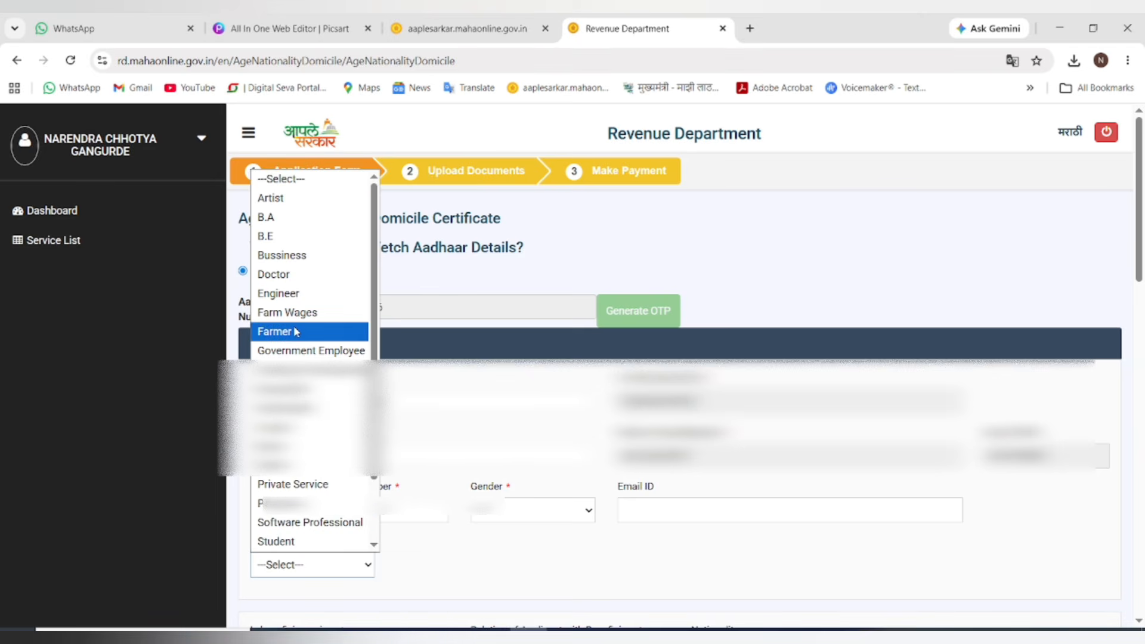
{"action": "left_click", "coordinate": [275, 332]}
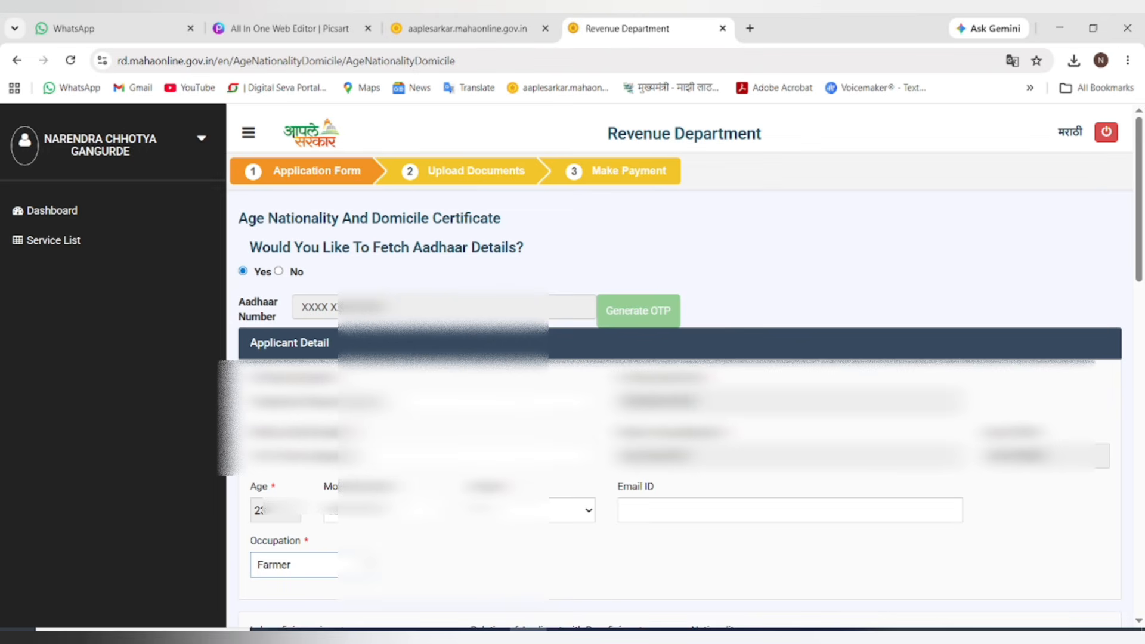
Step: Mark the beneficiary as a minor, enter the beneficiary's Aadhaar number and choose Son as relation
{"action": "scroll", "coordinate": [594, 461], "scroll_direction": "down", "scroll_amount": 7}
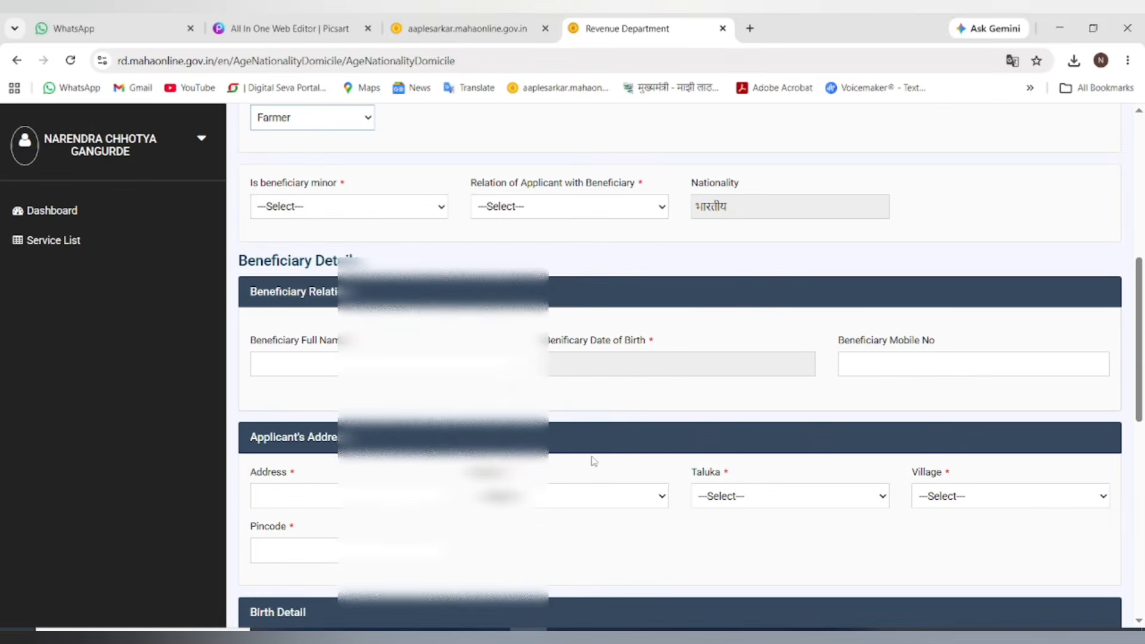
{"action": "left_click", "coordinate": [337, 206]}
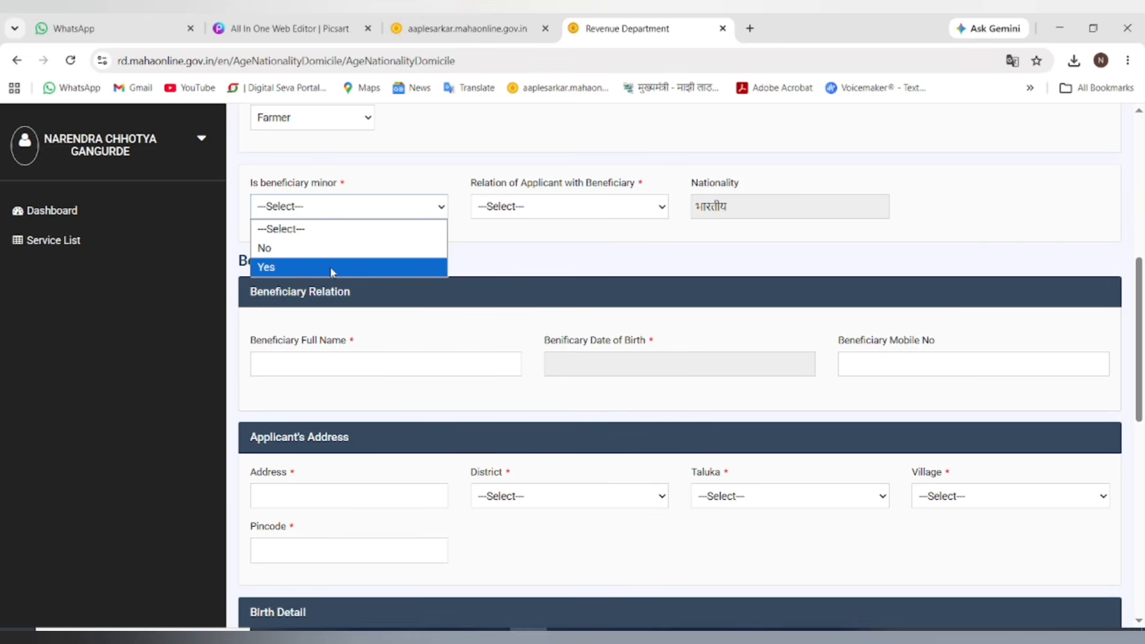
{"action": "left_click", "coordinate": [332, 268]}
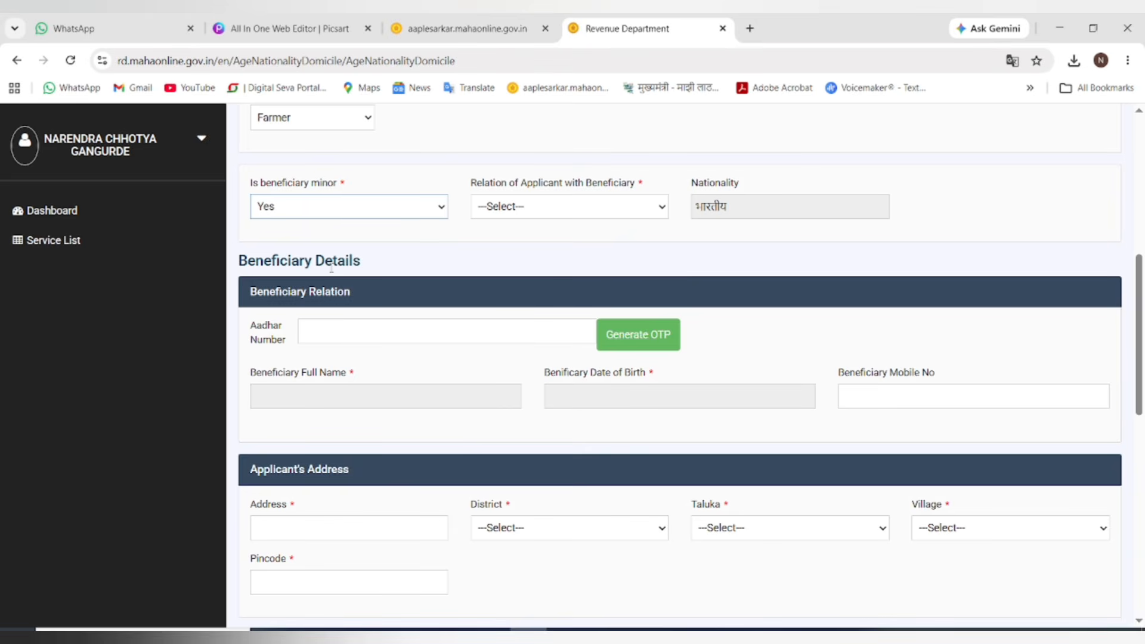
{"action": "left_click", "coordinate": [320, 332]}
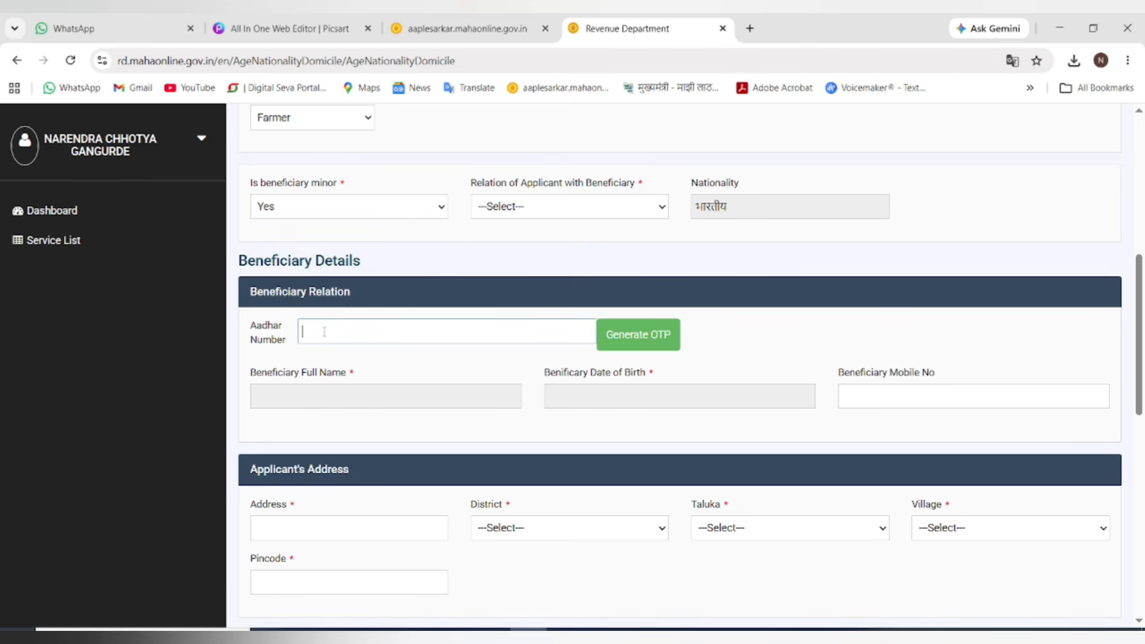
{"action": "type", "text": "000000000000"}
{"action": "left_click", "coordinate": [539, 216]}
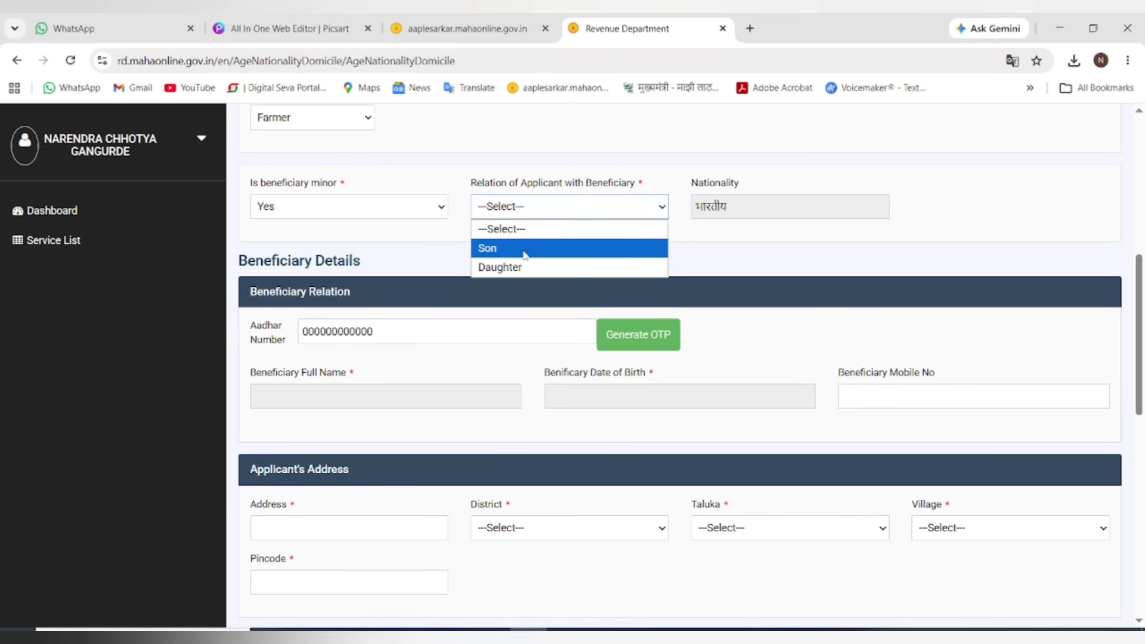
{"action": "left_click", "coordinate": [553, 245]}
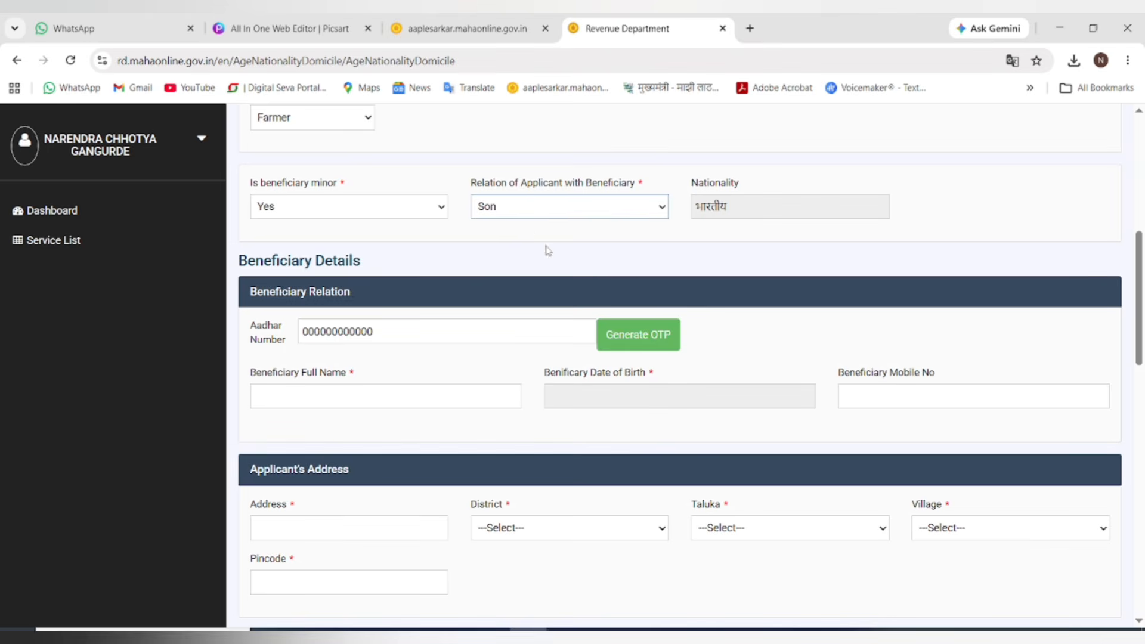
Step: Switch the beneficiary to not minor with relation Self and enter the beneficiary's mobile number
{"action": "left_click", "coordinate": [362, 213]}
{"action": "left_click", "coordinate": [345, 242]}
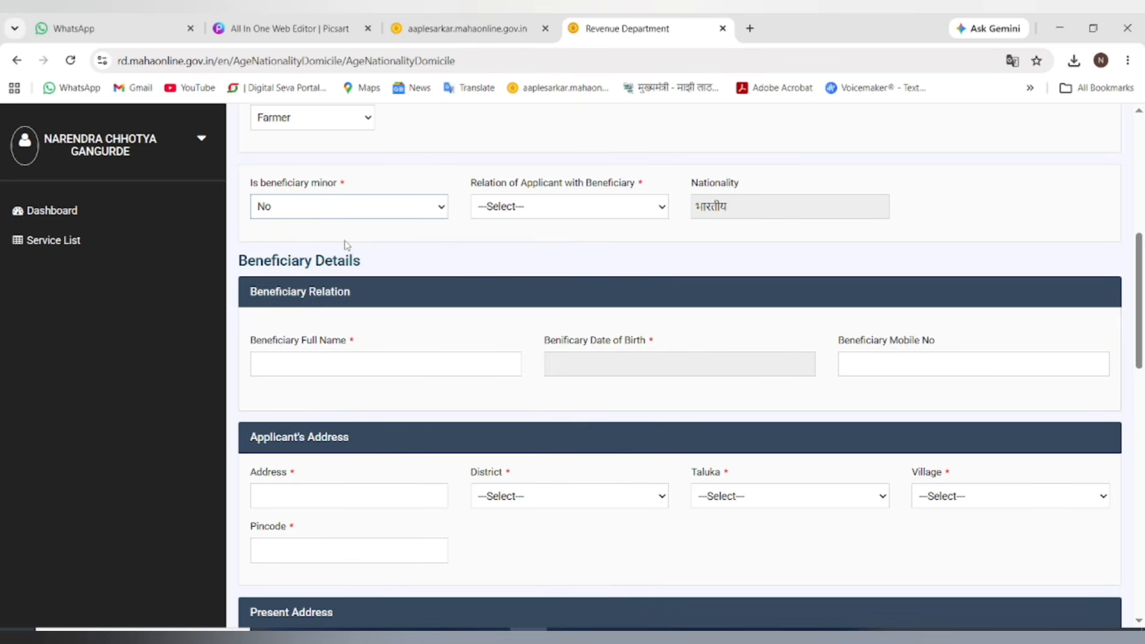
{"action": "left_click", "coordinate": [620, 211]}
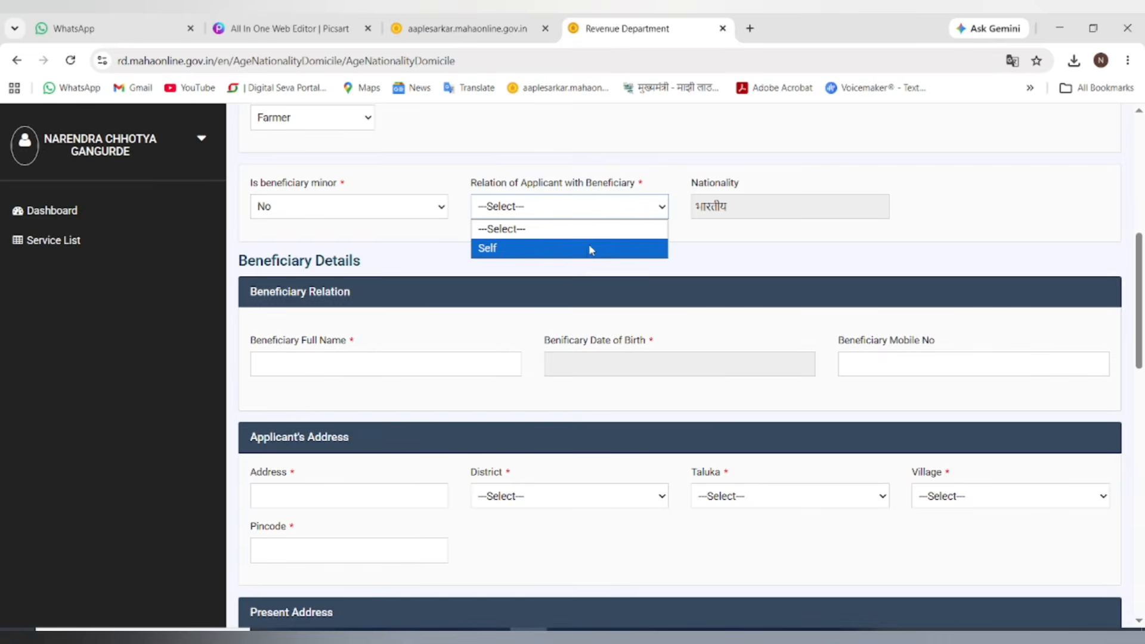
{"action": "left_click", "coordinate": [588, 252]}
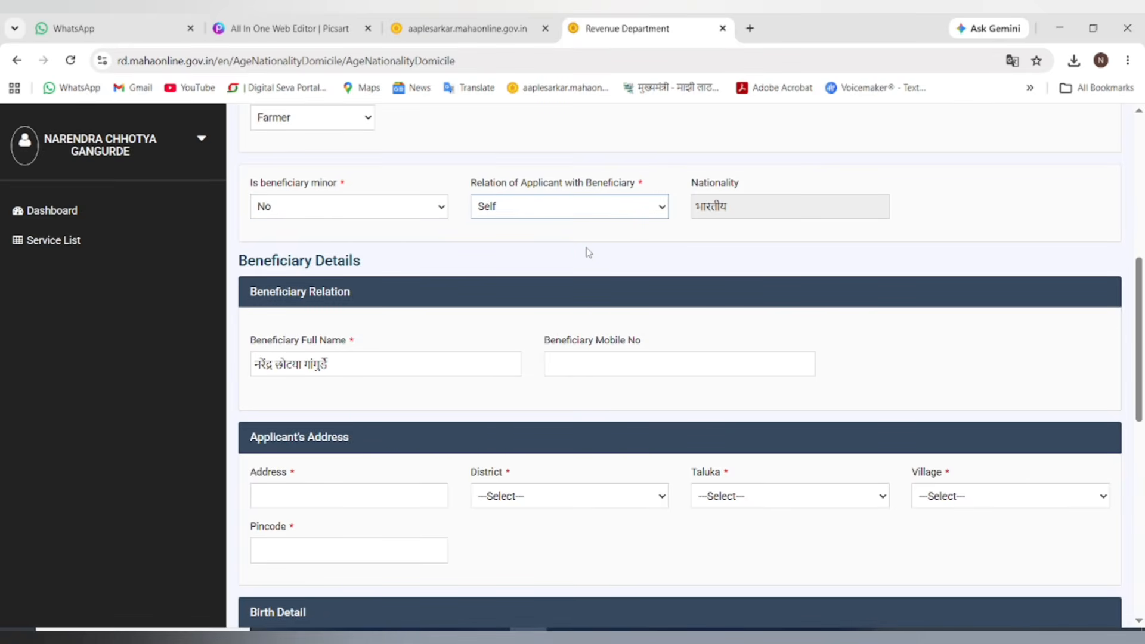
{"action": "left_click", "coordinate": [592, 359]}
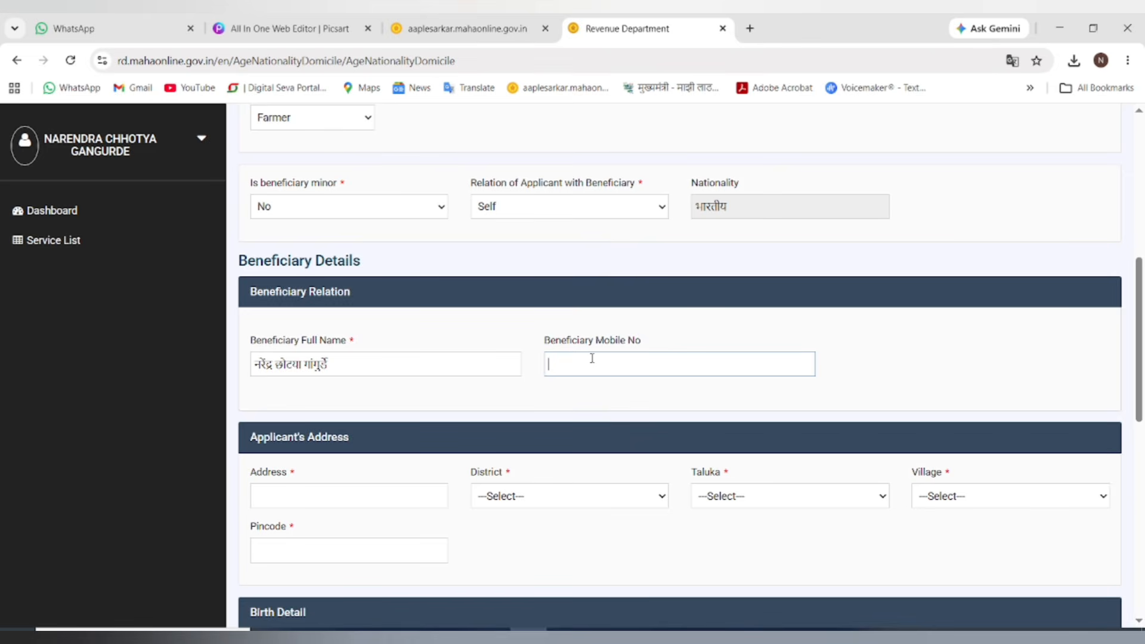
{"action": "type", "text": "0000000000"}
{"action": "left_click", "coordinate": [303, 495]}
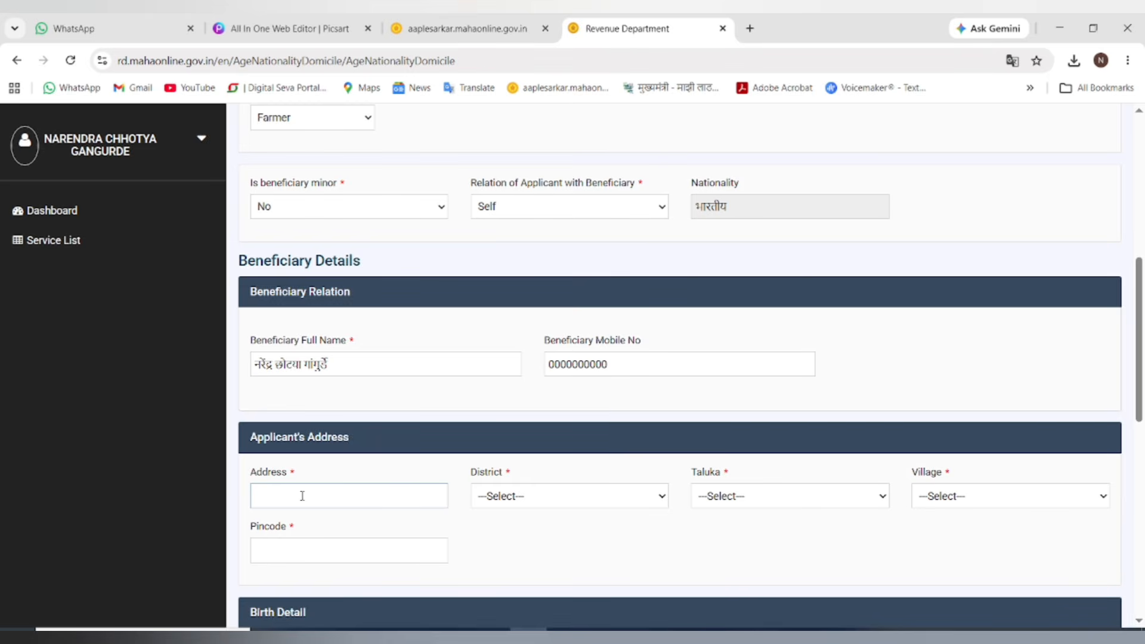
Step: Fill in the address line, district Nashik, taluka Baglan and the pincode, leaving village unselected
{"action": "type", "text": "ABC"}
{"action": "key", "text": "Tab"}
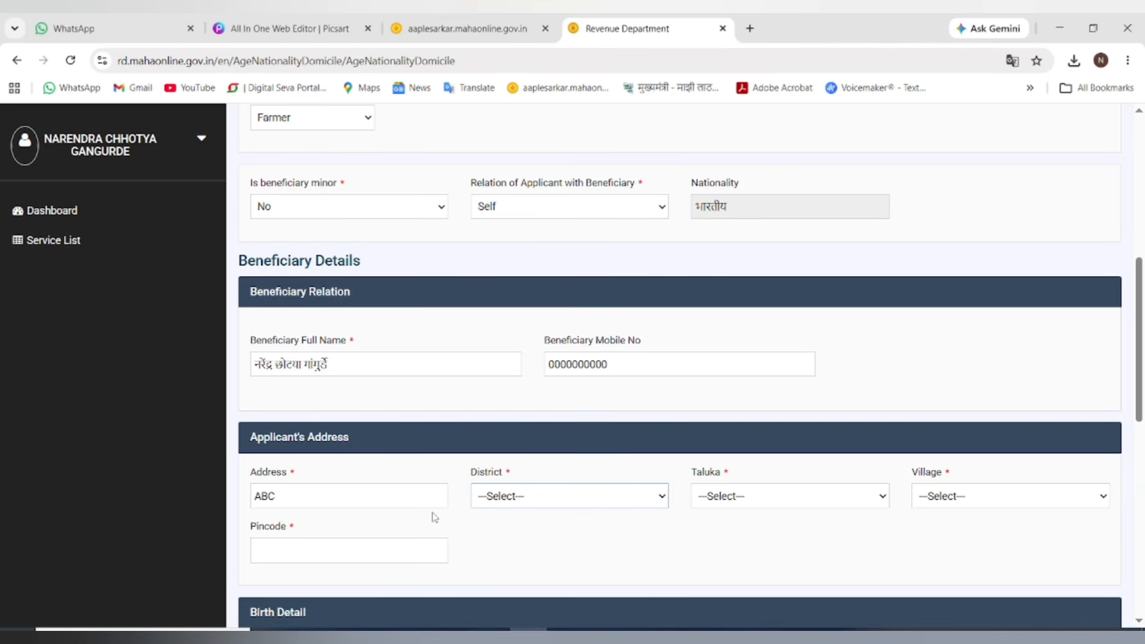
{"action": "type", "text": "nashik"}
{"action": "key", "text": "Tab"}
{"action": "type", "text": "b"}
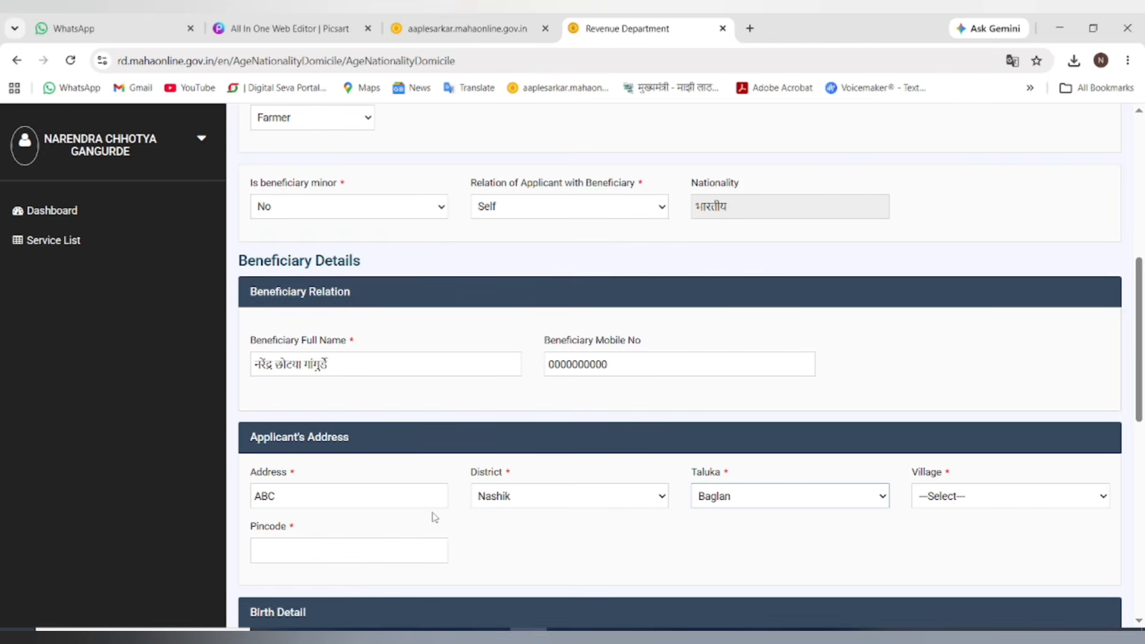
{"action": "left_click", "coordinate": [1019, 495]}
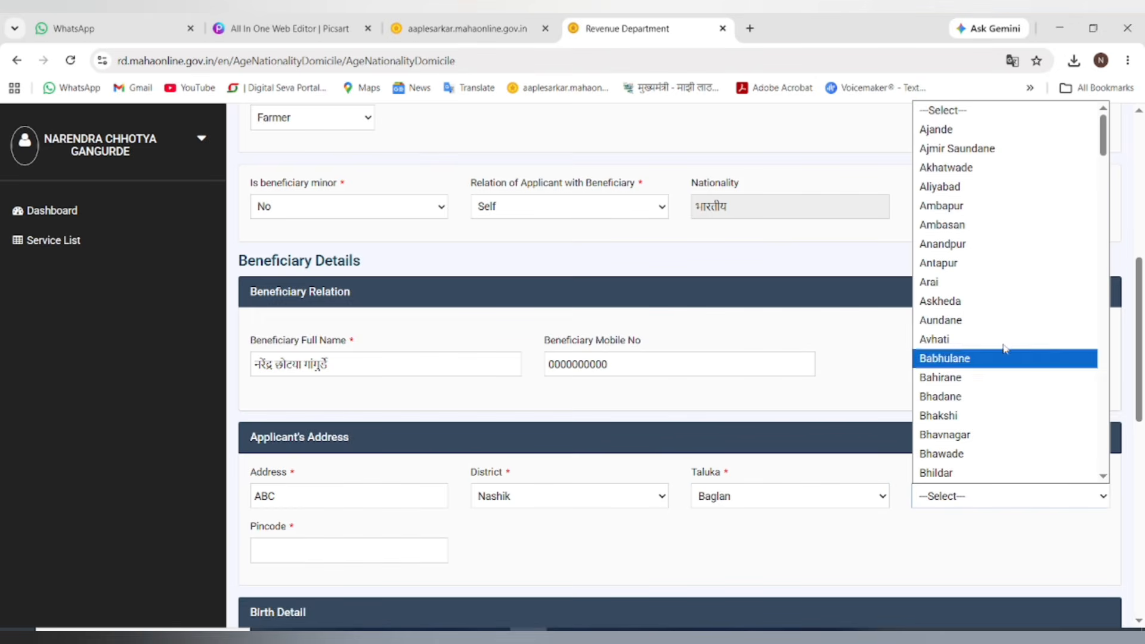
{"action": "left_click", "coordinate": [864, 584]}
{"action": "left_click", "coordinate": [267, 546]}
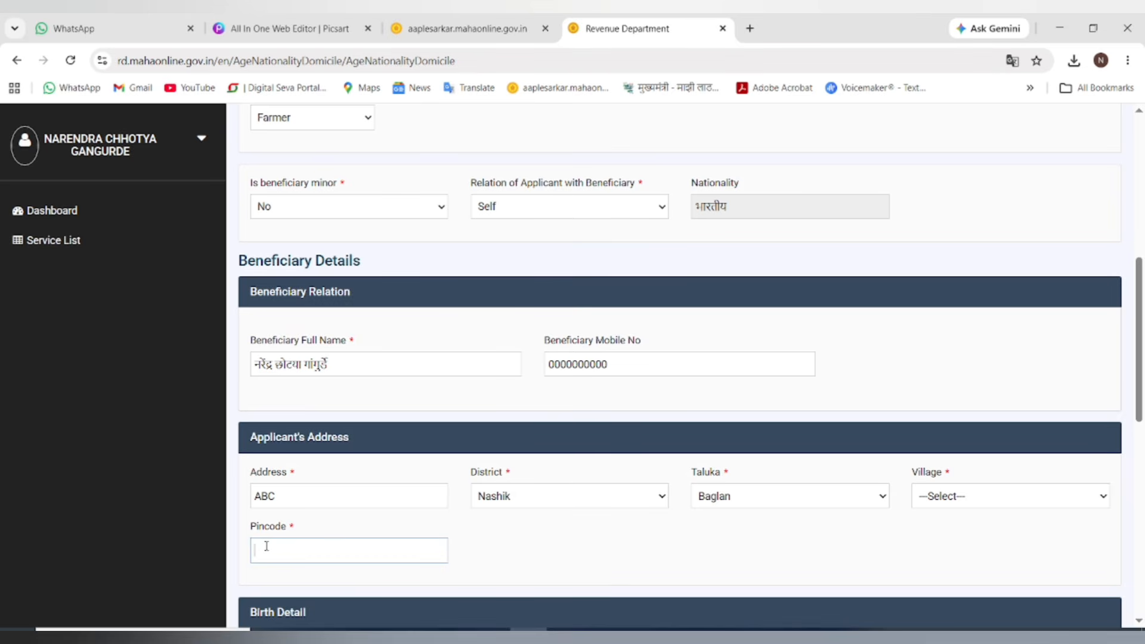
{"action": "type", "text": "000000"}
Step: In Birth Detail, switch 'Birth Address as above' from No to Yes
{"action": "scroll", "coordinate": [662, 563], "scroll_direction": "down", "scroll_amount": 8}
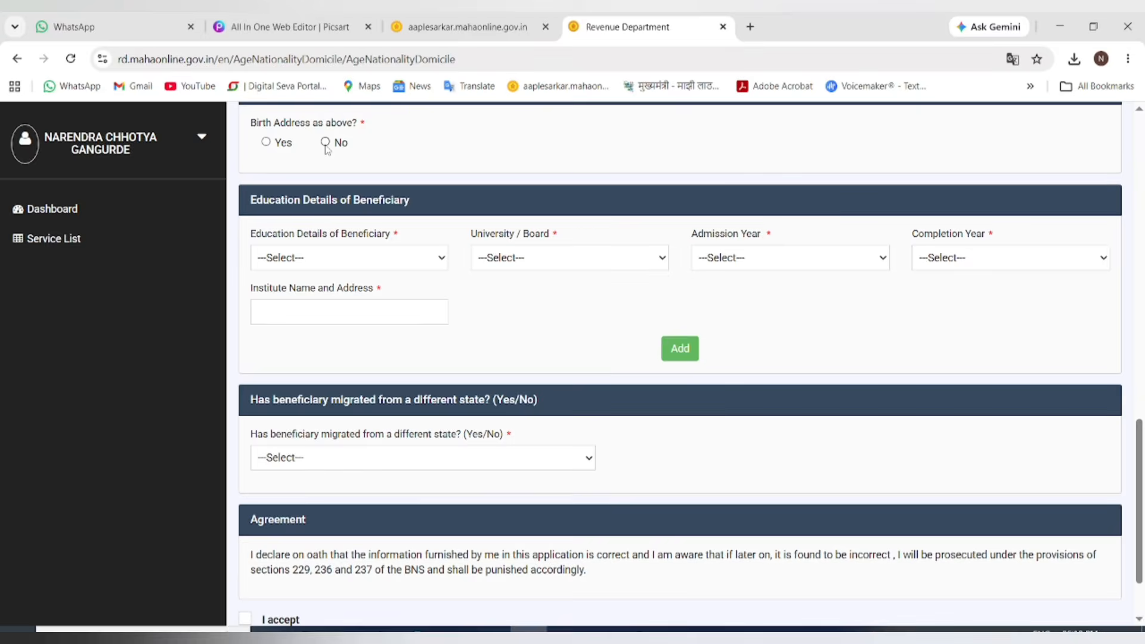
{"action": "left_click", "coordinate": [325, 145]}
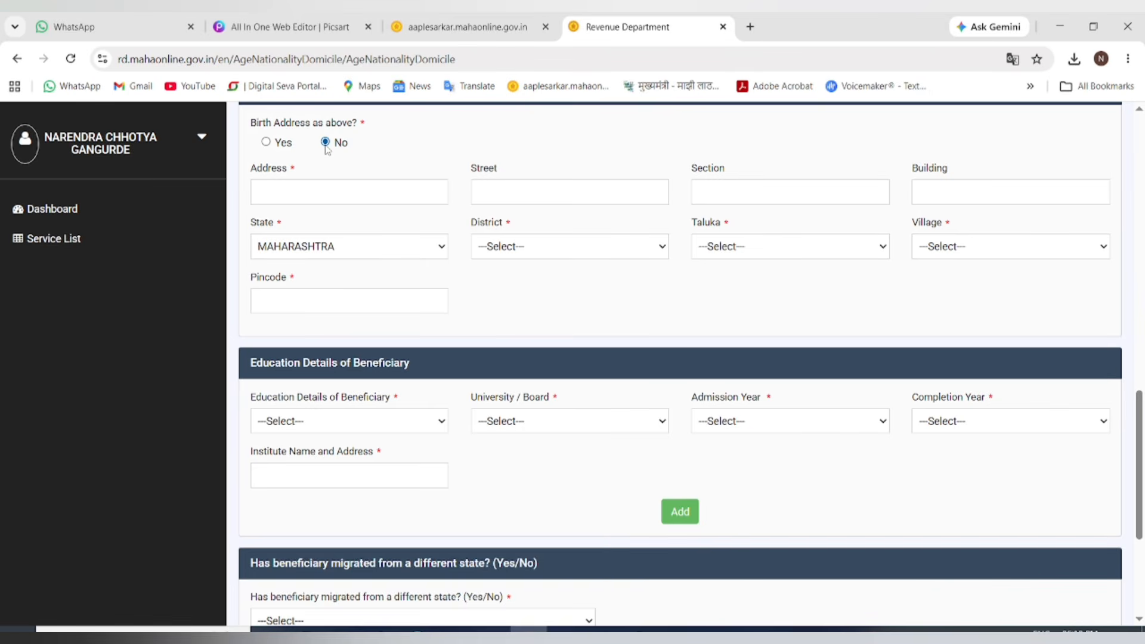
{"action": "left_click", "coordinate": [266, 143]}
{"action": "left_click", "coordinate": [341, 255]}
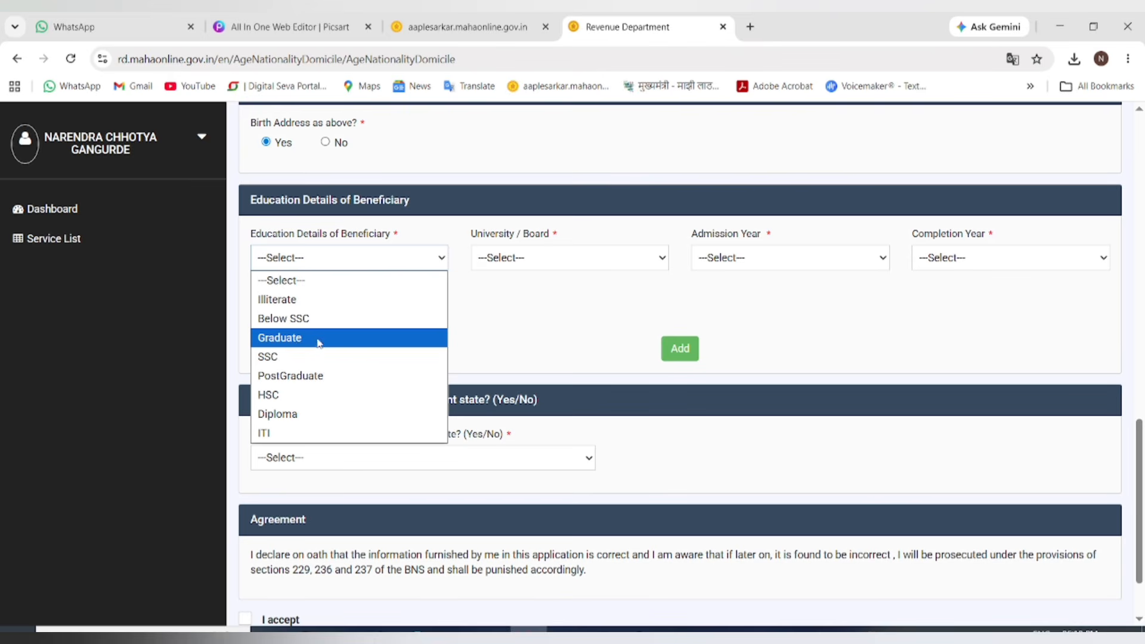
Step: Choose SSC, Maharashtra State Board, admission year 2020 and completion year 2022
{"action": "left_click", "coordinate": [303, 356]}
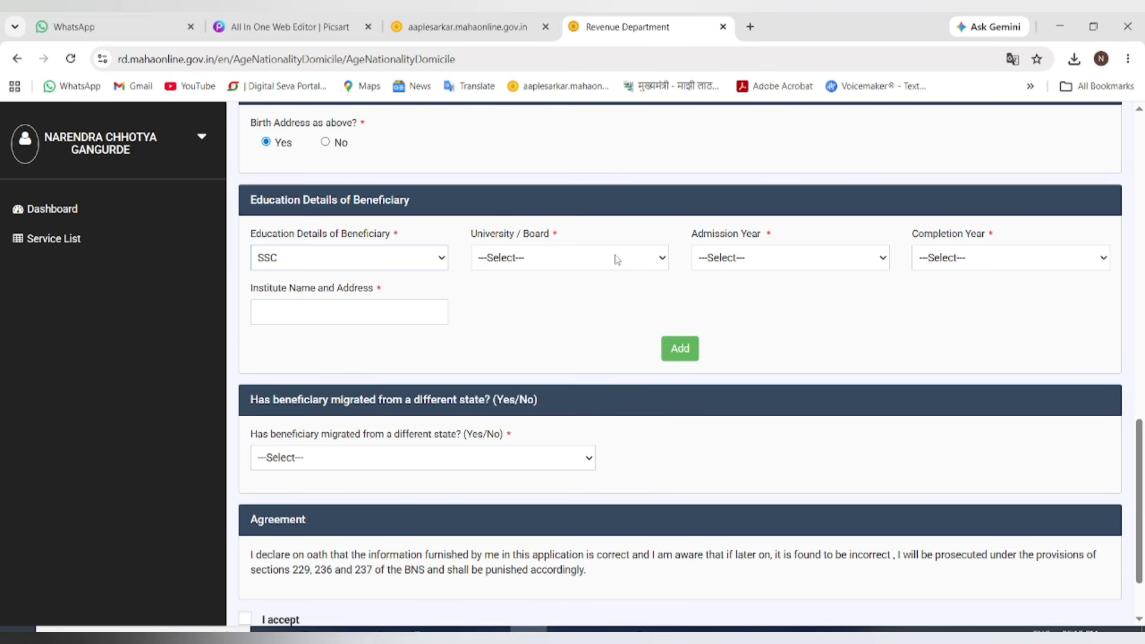
{"action": "left_click", "coordinate": [561, 263]}
{"action": "left_click", "coordinate": [536, 298]}
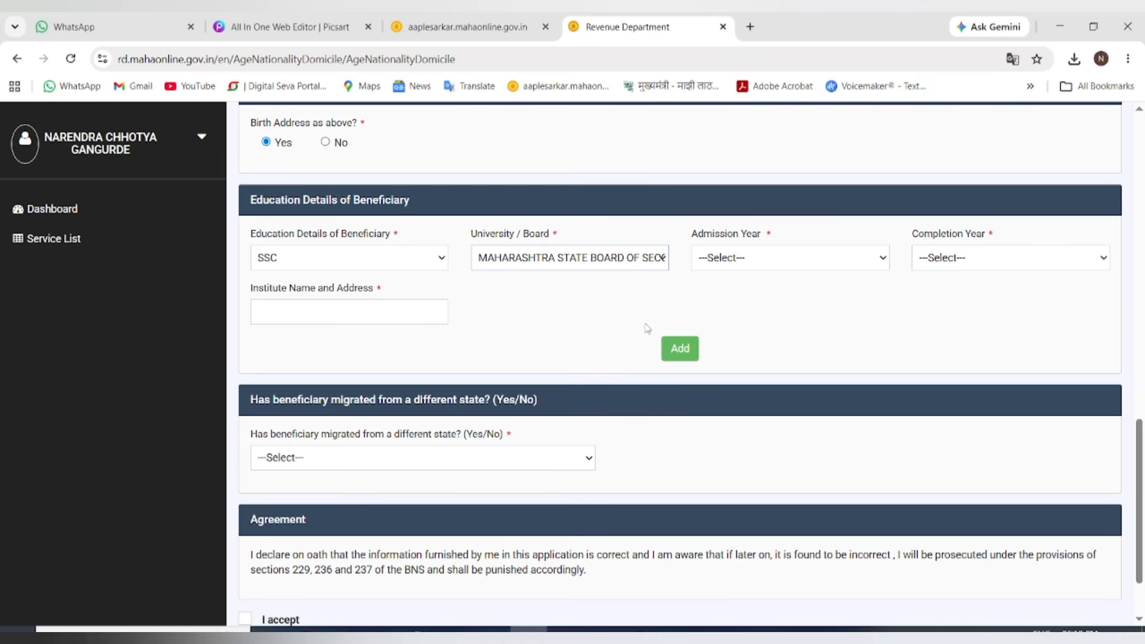
{"action": "left_click", "coordinate": [785, 256]}
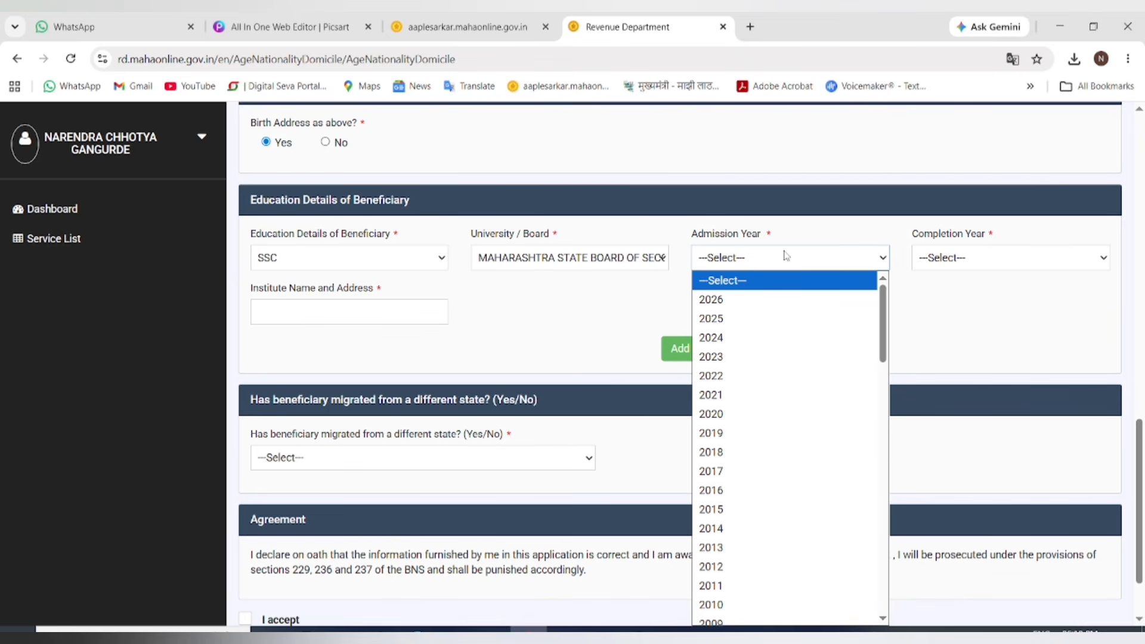
{"action": "key", "text": "Down"}
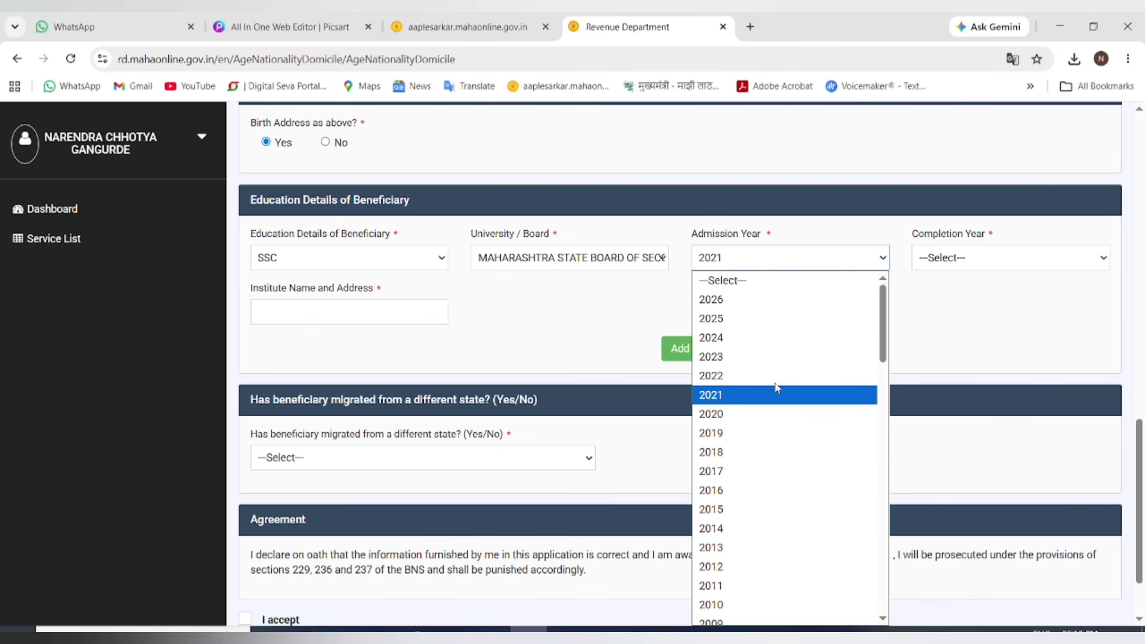
{"action": "key", "text": "Down"}
{"action": "key", "text": "Return"}
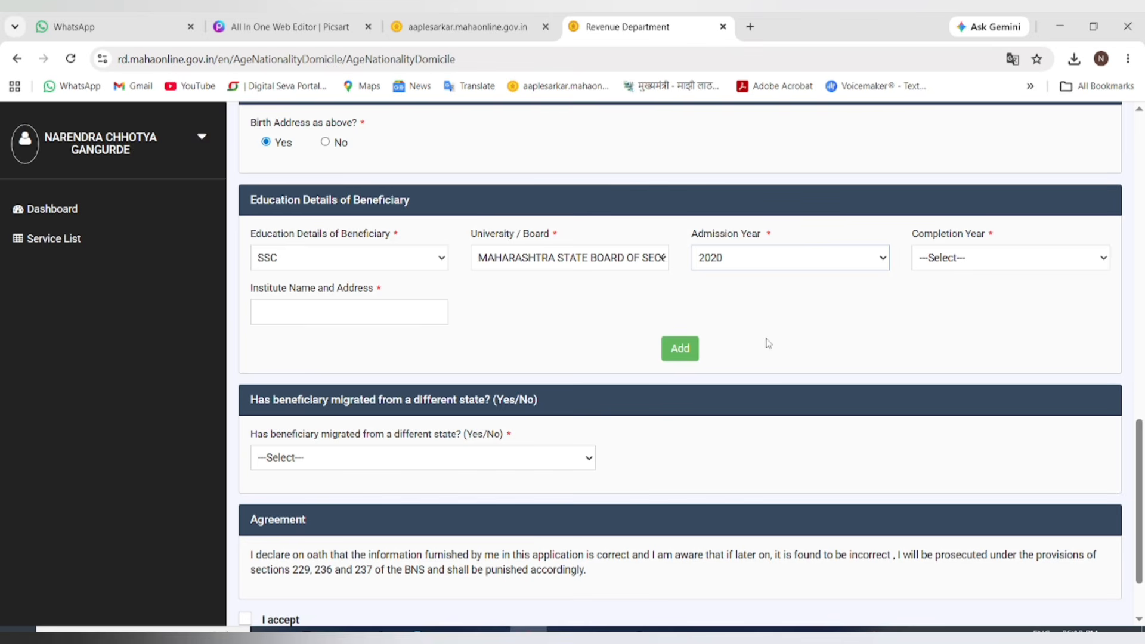
{"action": "left_click", "coordinate": [952, 272]}
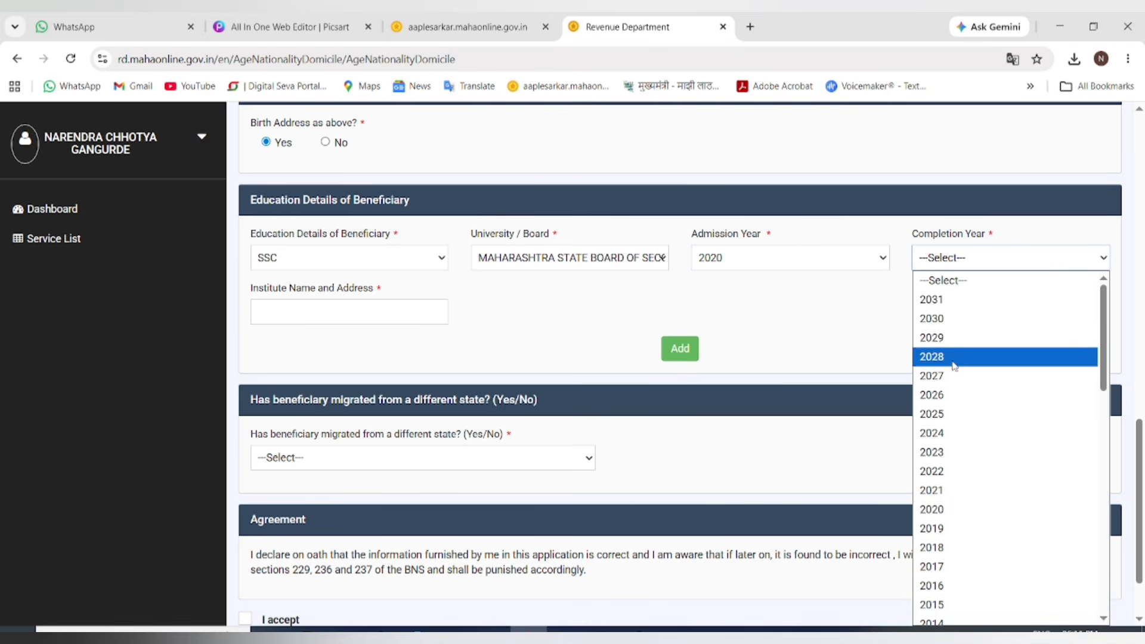
{"action": "left_click", "coordinate": [948, 472]}
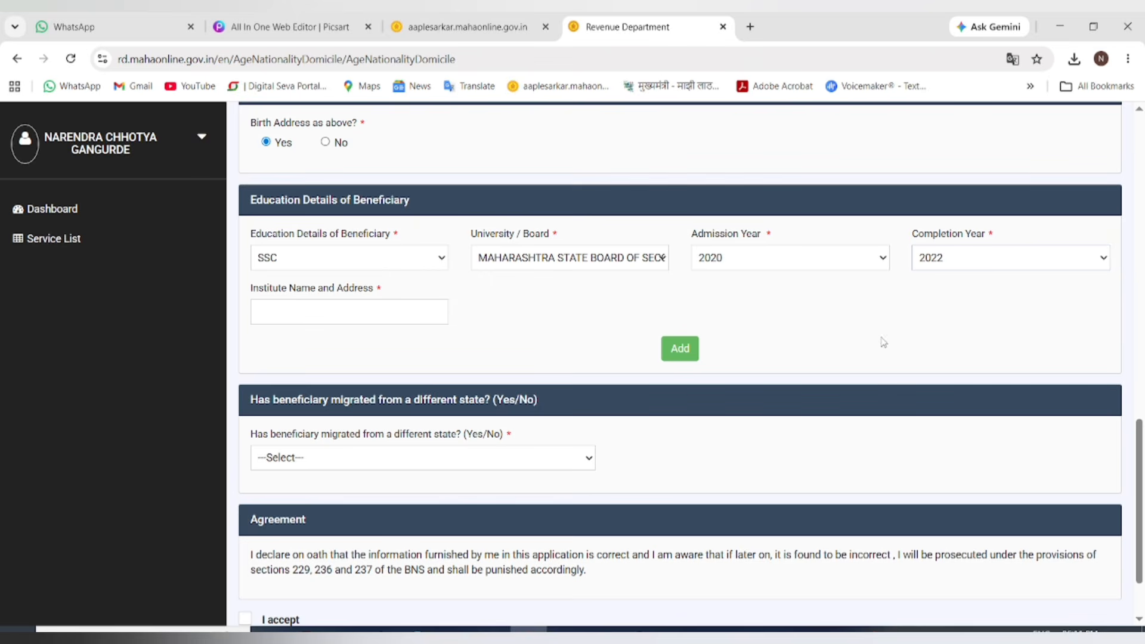
Step: Enter institute name ABC and add the SSC entry to the education table
{"action": "left_click", "coordinate": [369, 307]}
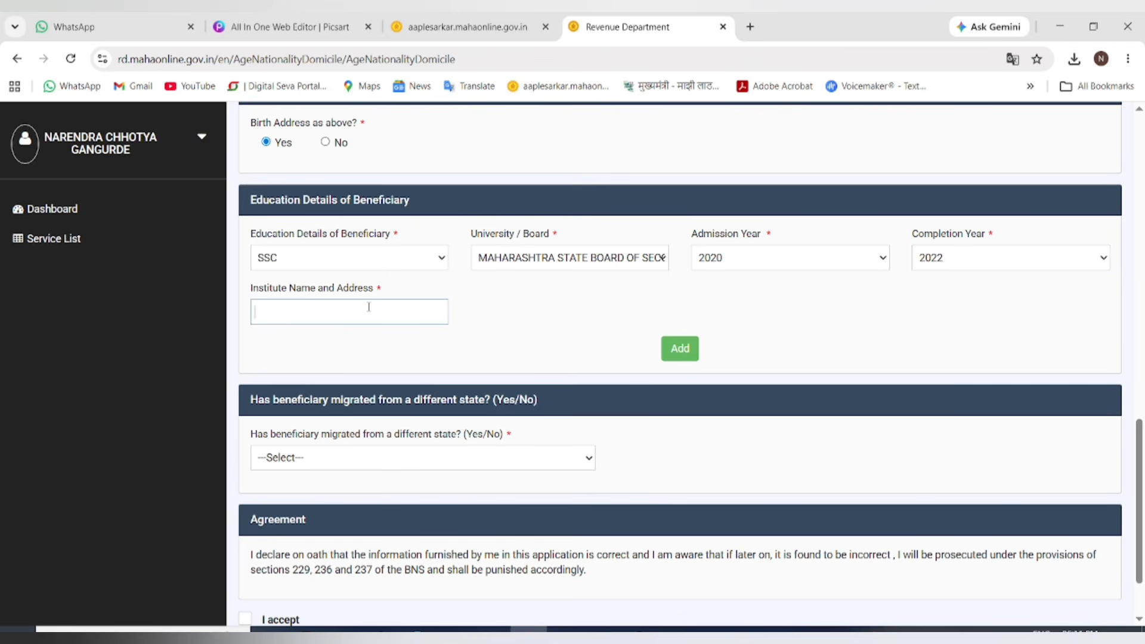
{"action": "type", "text": "Dy"}
{"action": "key", "text": "BackSpace"}
{"action": "key", "text": "BackSpace"}
{"action": "type", "text": "ABC"}
{"action": "left_click", "coordinate": [671, 352]}
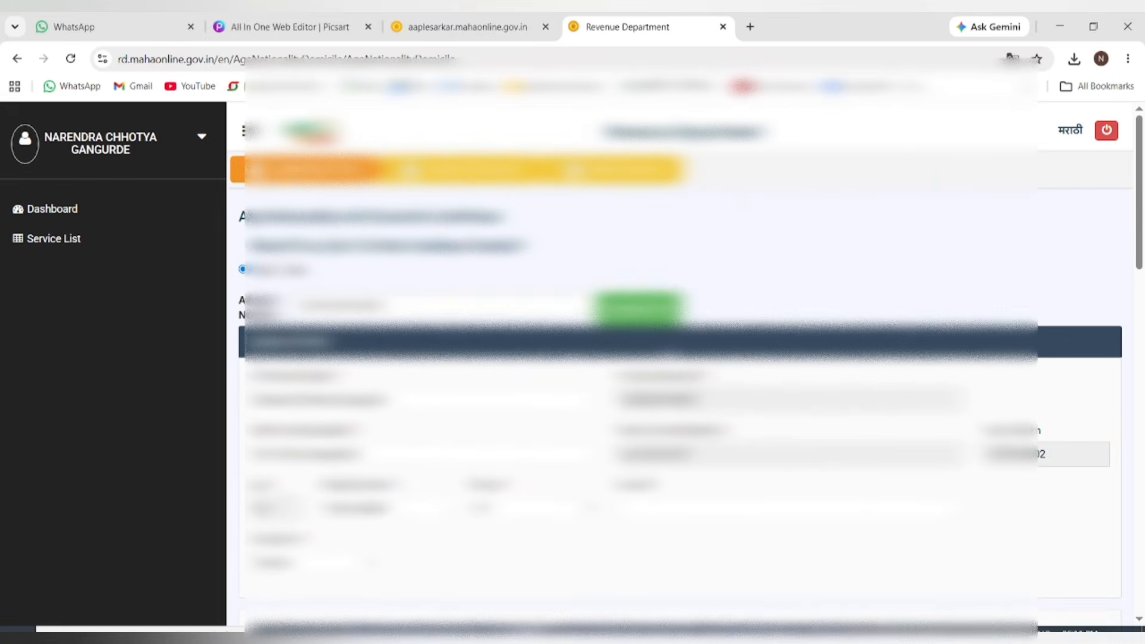
{"action": "scroll", "coordinate": [680, 357], "scroll_direction": "down", "scroll_amount": 15}
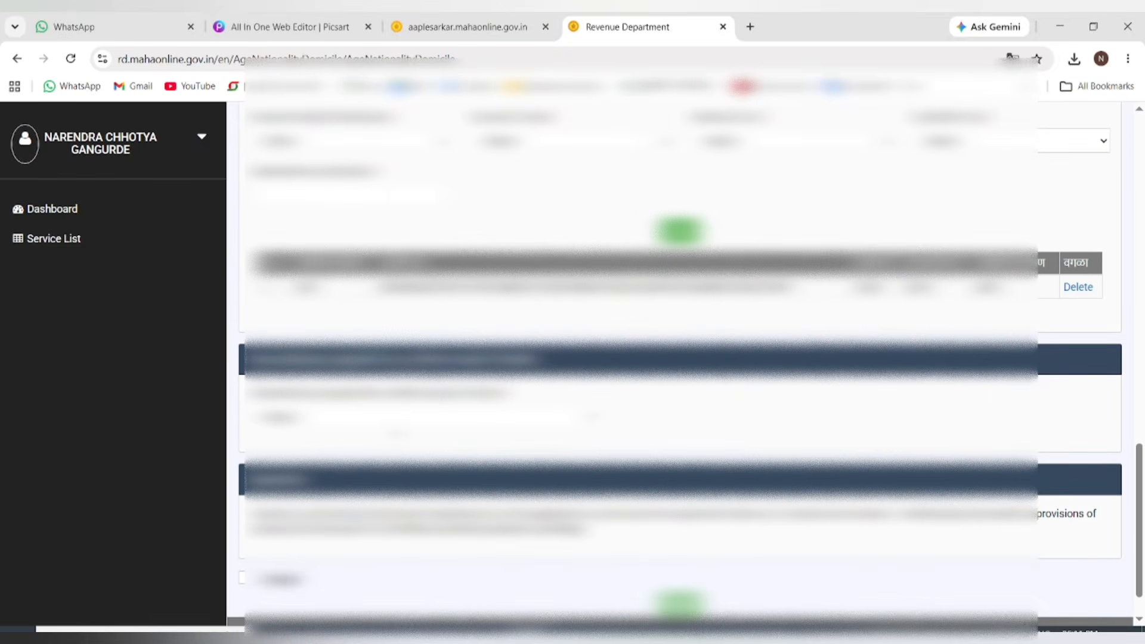
Step: Answer No to migration from another state, accept the declaration, and save the application
{"action": "left_click", "coordinate": [363, 421]}
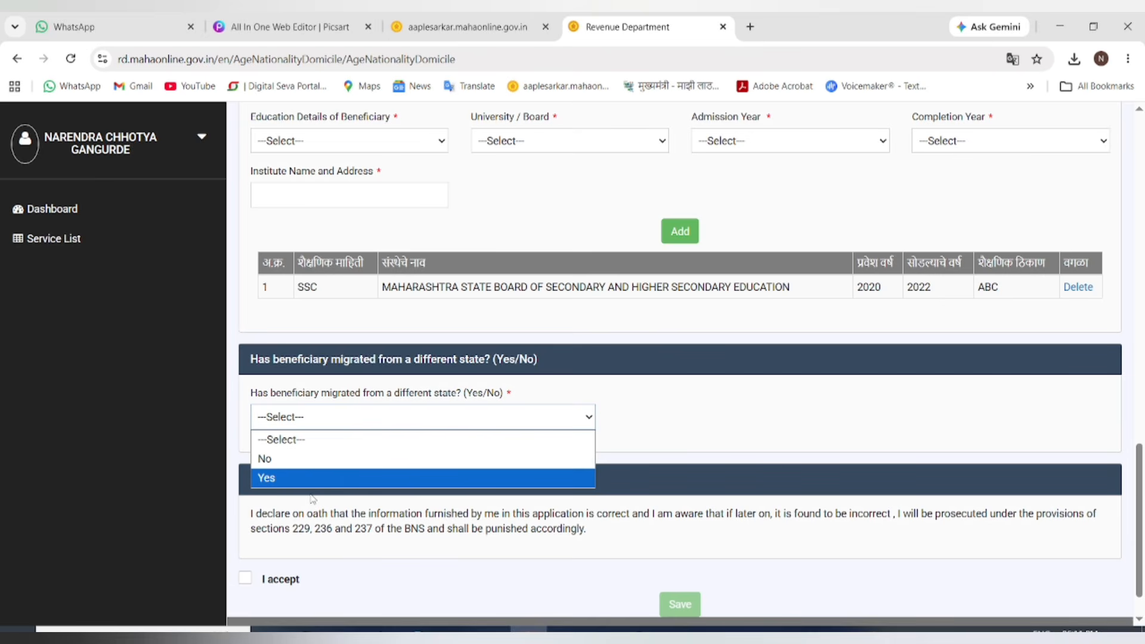
{"action": "left_click", "coordinate": [326, 460]}
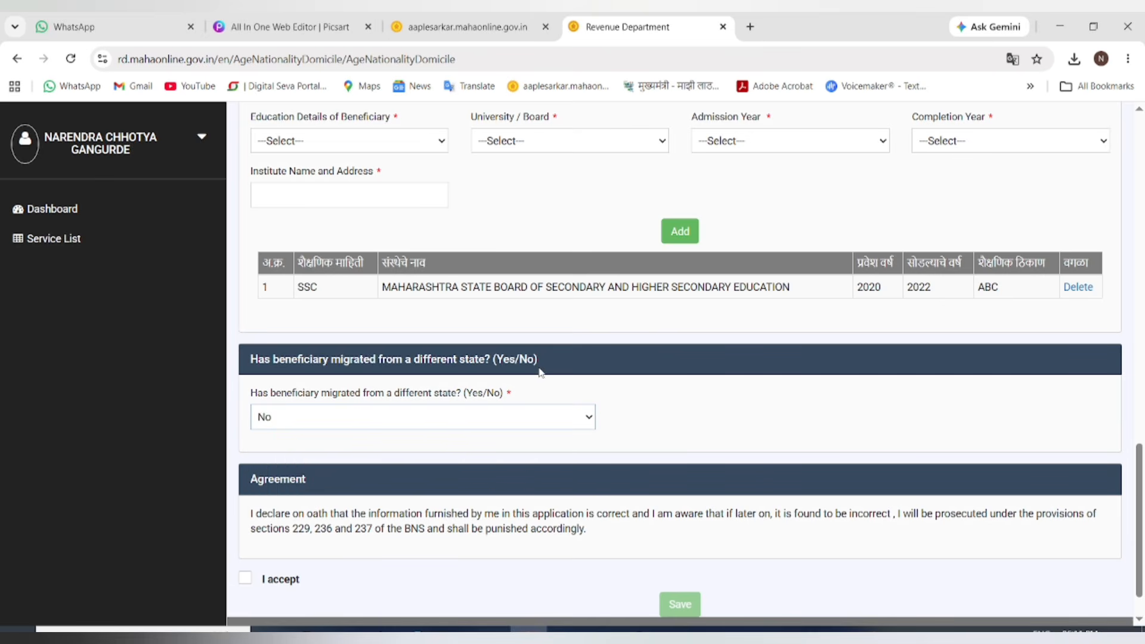
{"action": "left_click", "coordinate": [245, 578]}
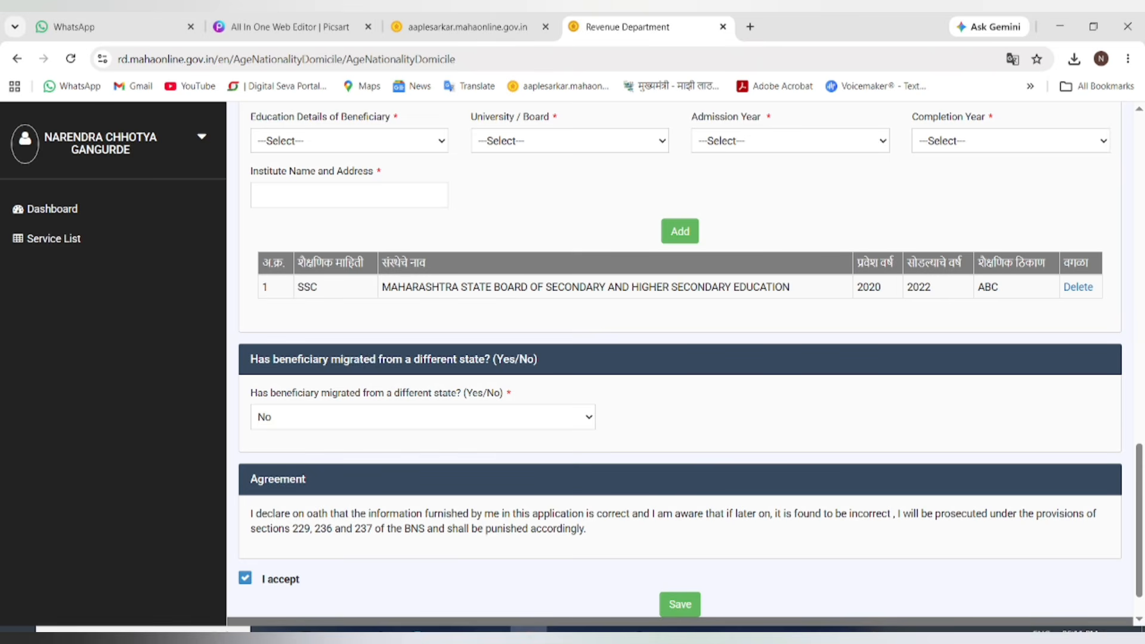
{"action": "left_click", "coordinate": [640, 631]}
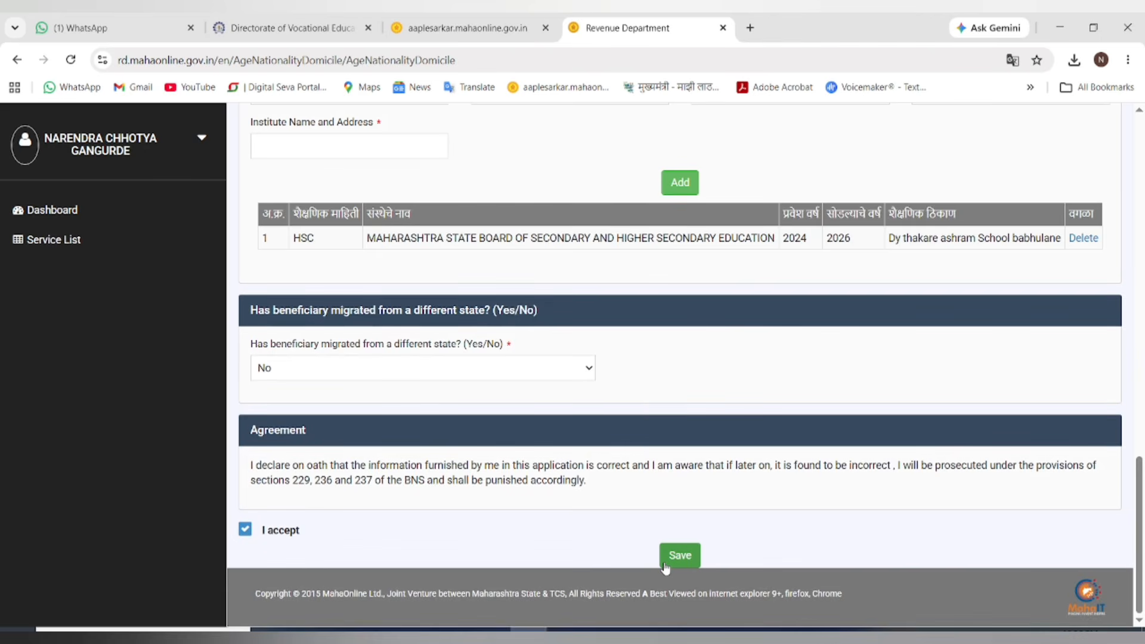
{"action": "left_click", "coordinate": [666, 568]}
{"action": "left_click", "coordinate": [699, 186]}
{"action": "left_click", "coordinate": [676, 559]}
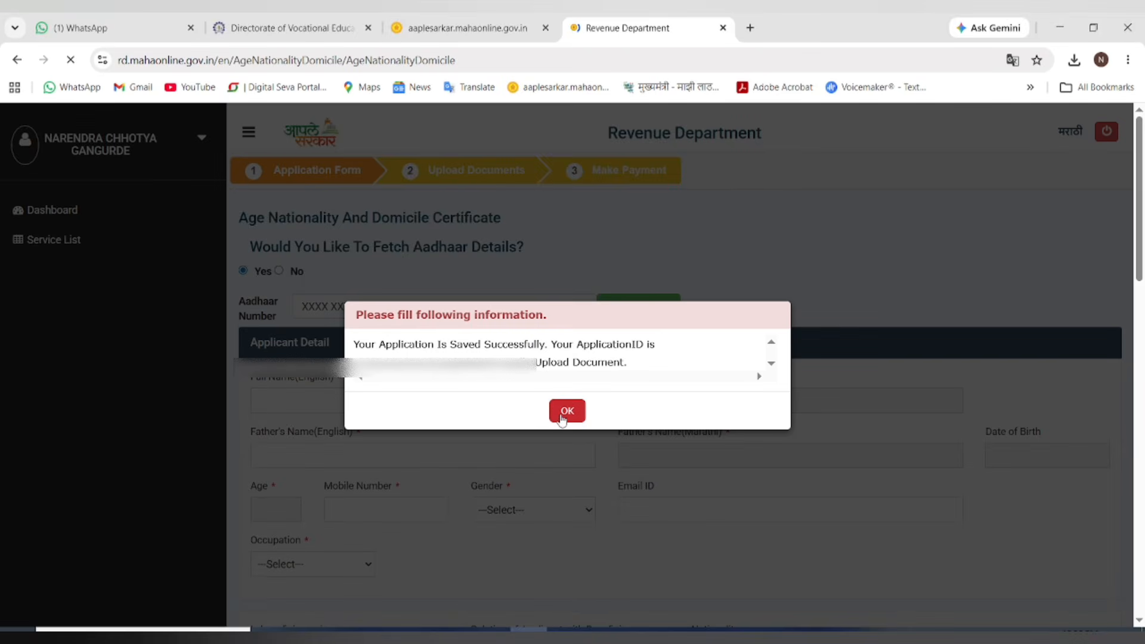
Step: Dismiss the 'Application Is Saved Successfully' confirmation
{"action": "left_click", "coordinate": [567, 411]}
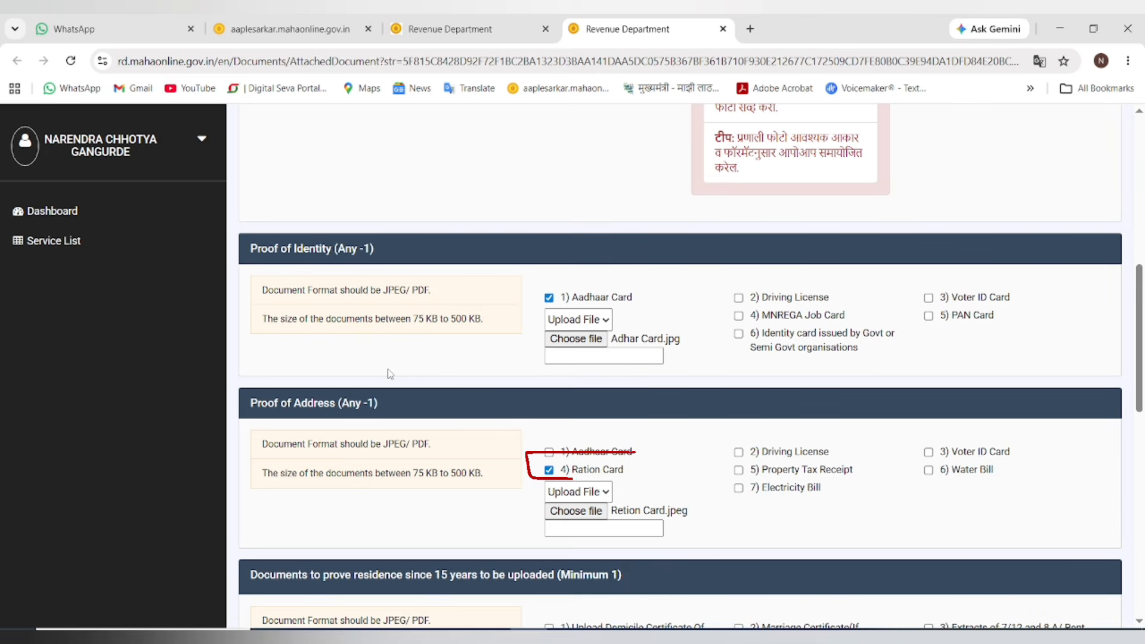
Step: Below Age Proof, tick 'I agree to the above Self Declaration'
{"action": "scroll", "coordinate": [389, 374], "scroll_direction": "down", "scroll_amount": 3}
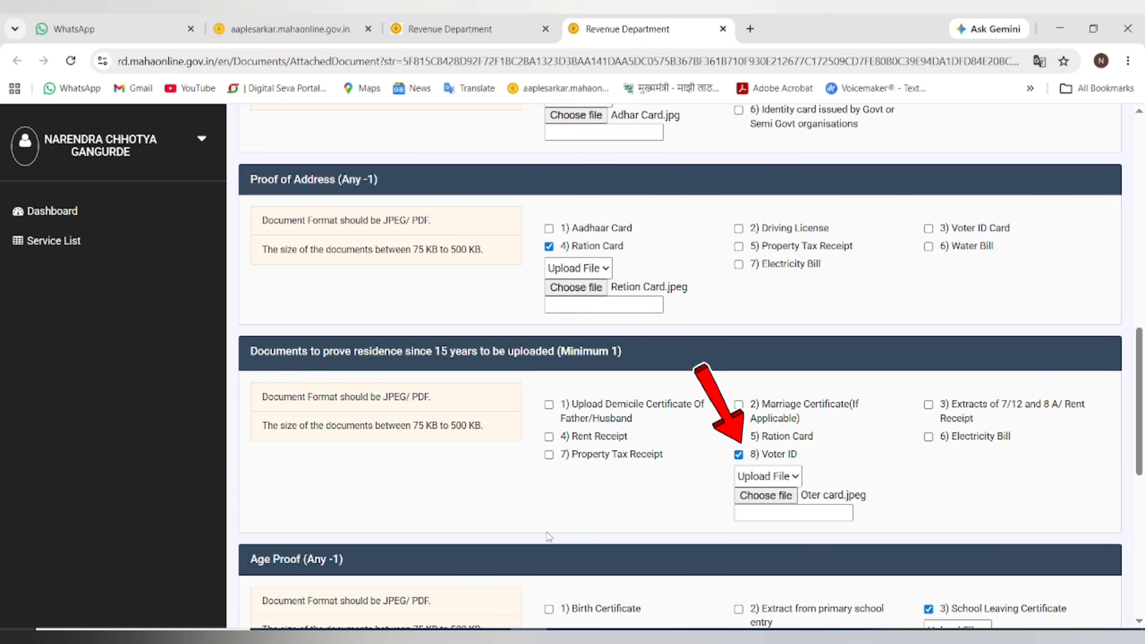
{"action": "scroll", "coordinate": [590, 399], "scroll_direction": "down", "scroll_amount": 4}
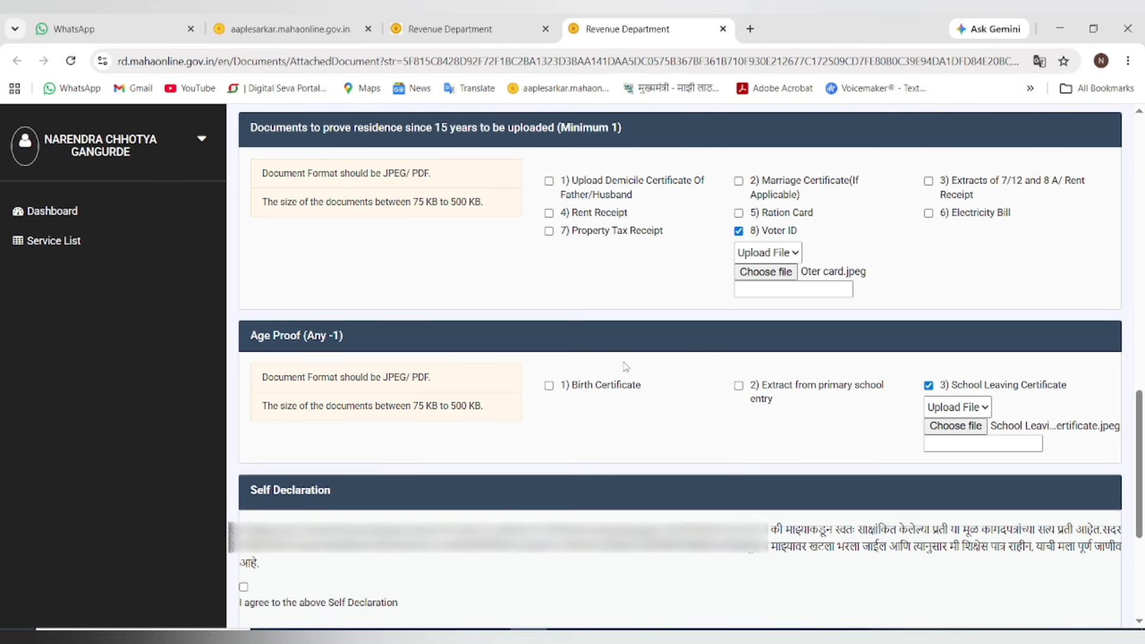
{"action": "left_click", "coordinate": [243, 587]}
{"action": "scroll", "coordinate": [696, 587], "scroll_direction": "down", "scroll_amount": 5}
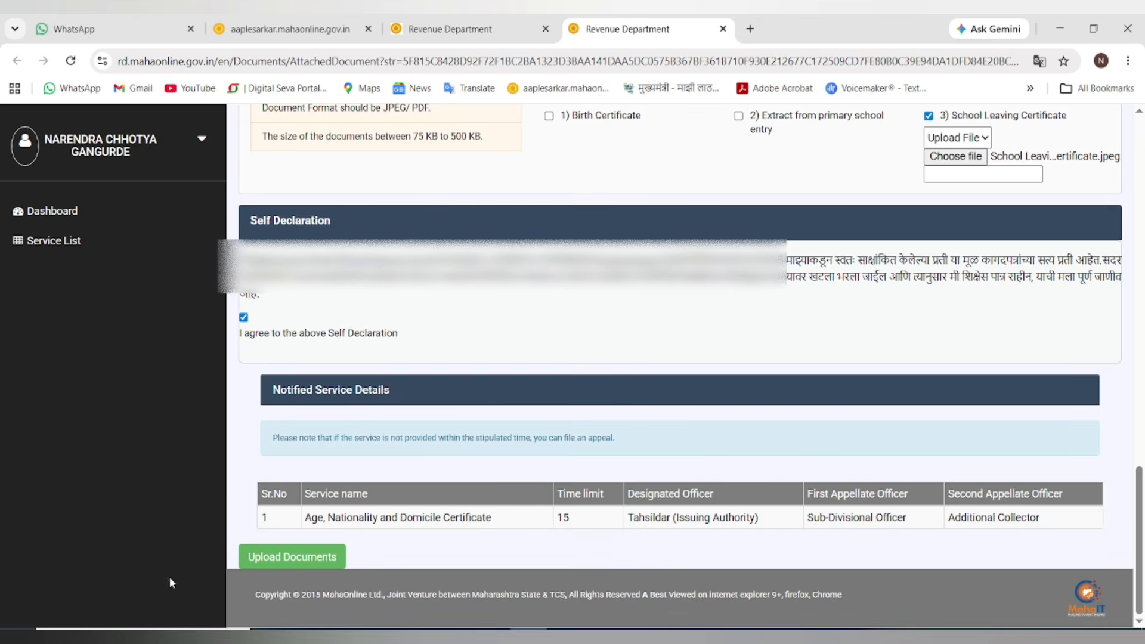
Step: Upload the attached documents and confirm the fee on the Make Payment page
{"action": "left_click", "coordinate": [309, 558]}
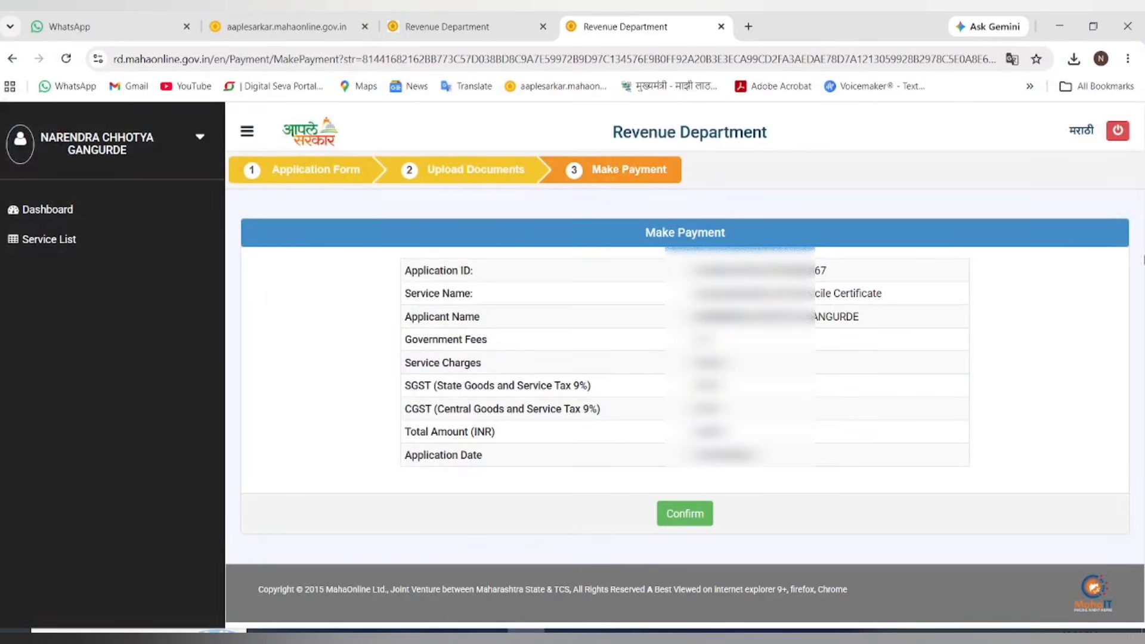
{"action": "left_click", "coordinate": [701, 520]}
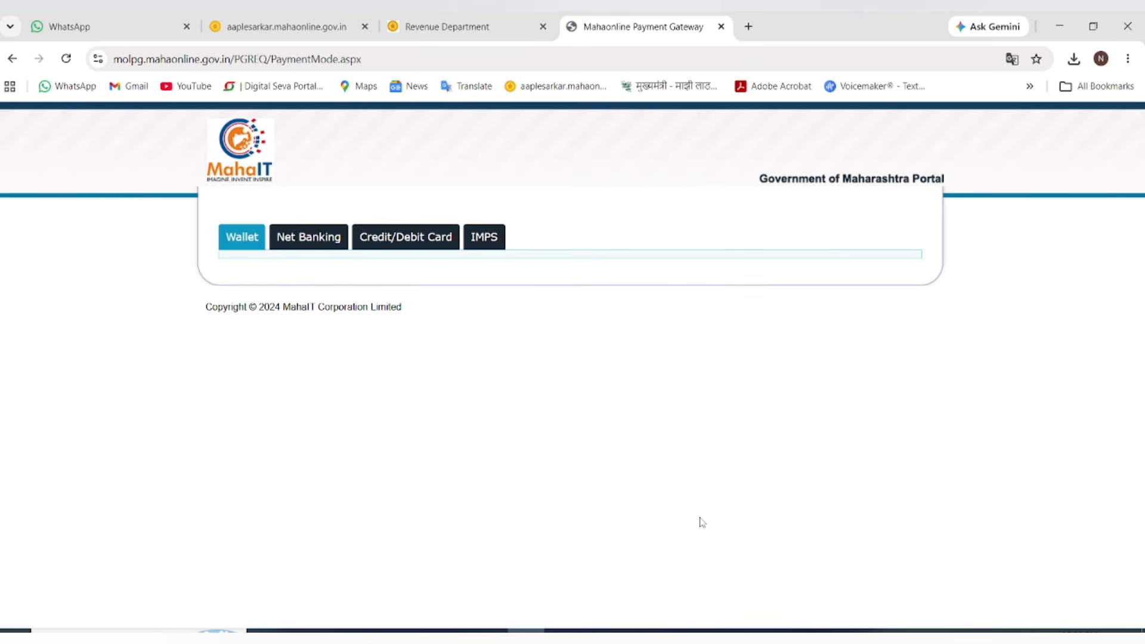
Step: Select Credit/Debit Card via PayGov and proceed for payment
{"action": "left_click", "coordinate": [408, 239]}
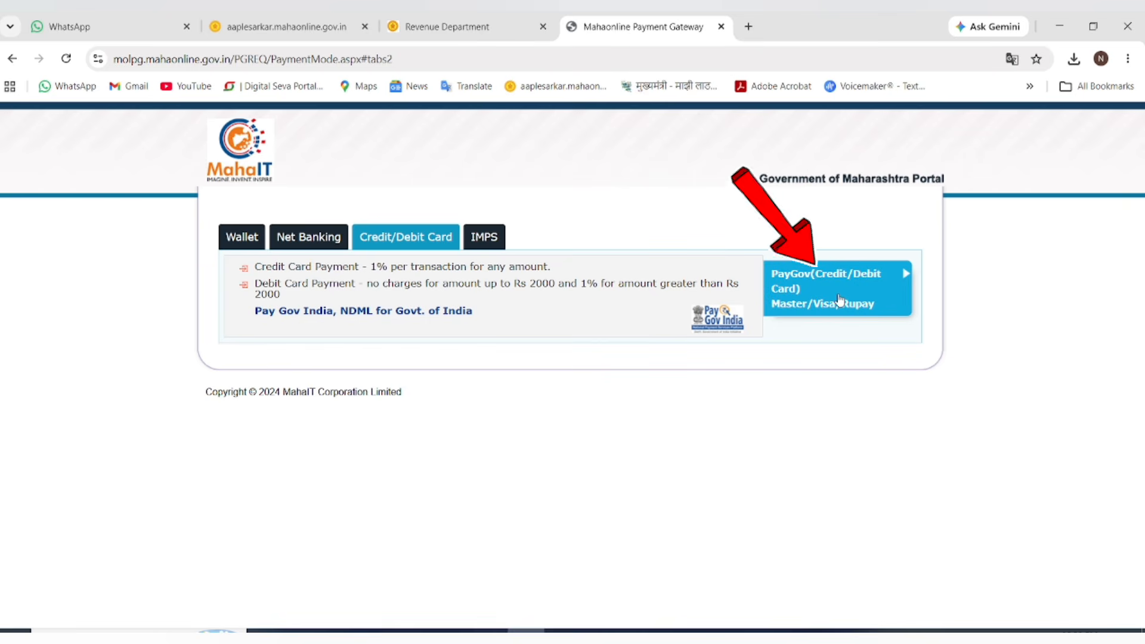
{"action": "left_click", "coordinate": [840, 301]}
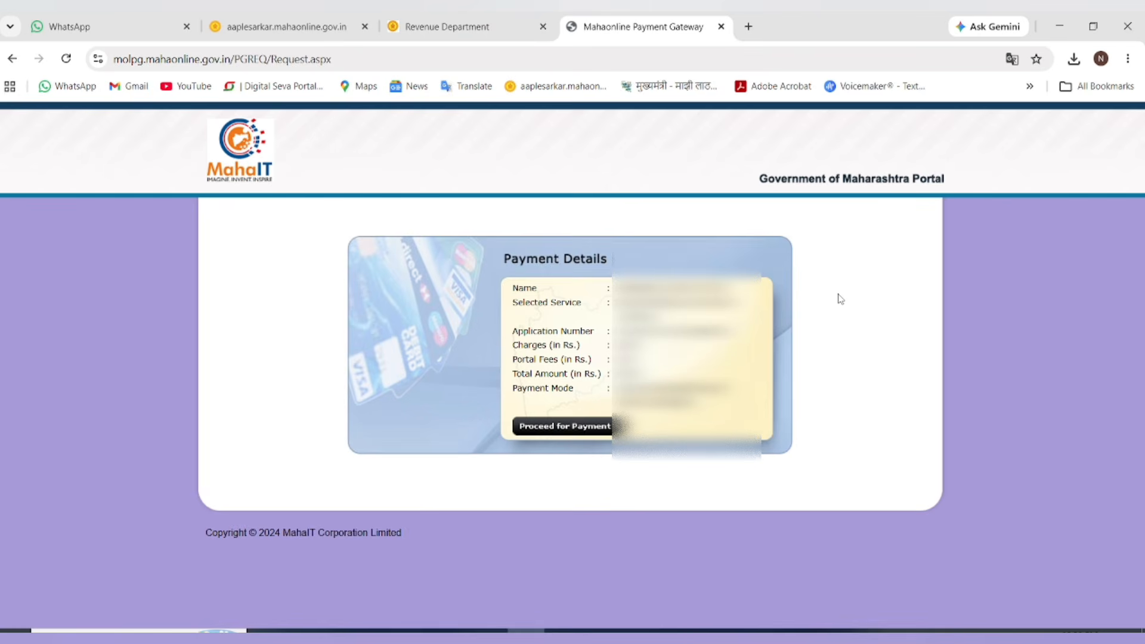
{"action": "left_click", "coordinate": [542, 430]}
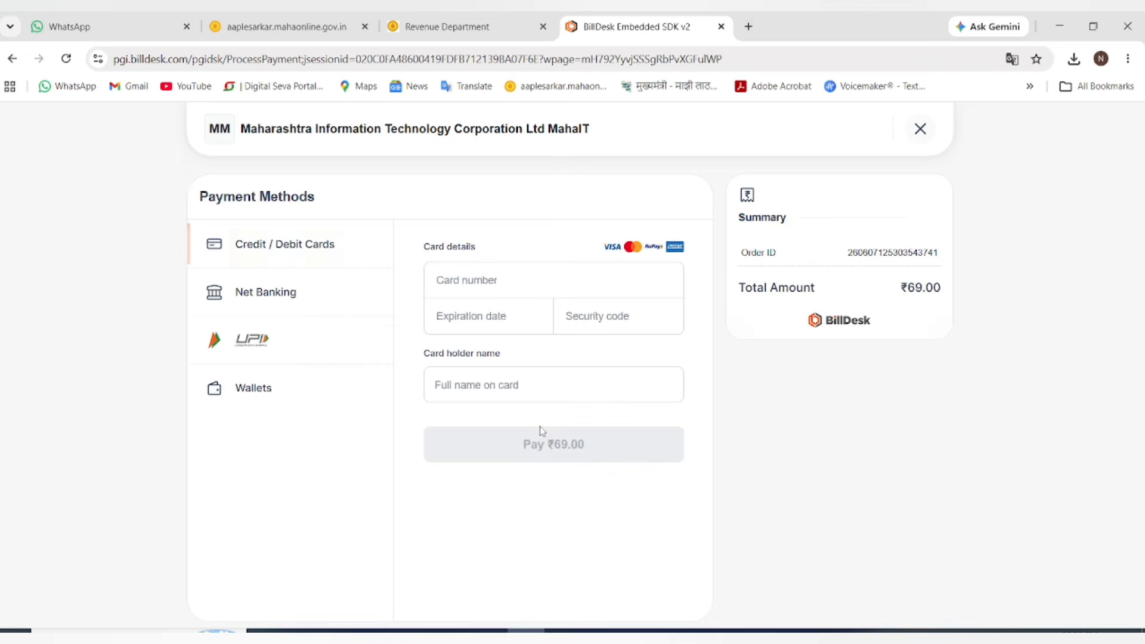
Step: Switch the BillDesk payment method to UPI and show the QR code for paying ₹69.00
{"action": "left_click", "coordinate": [280, 355]}
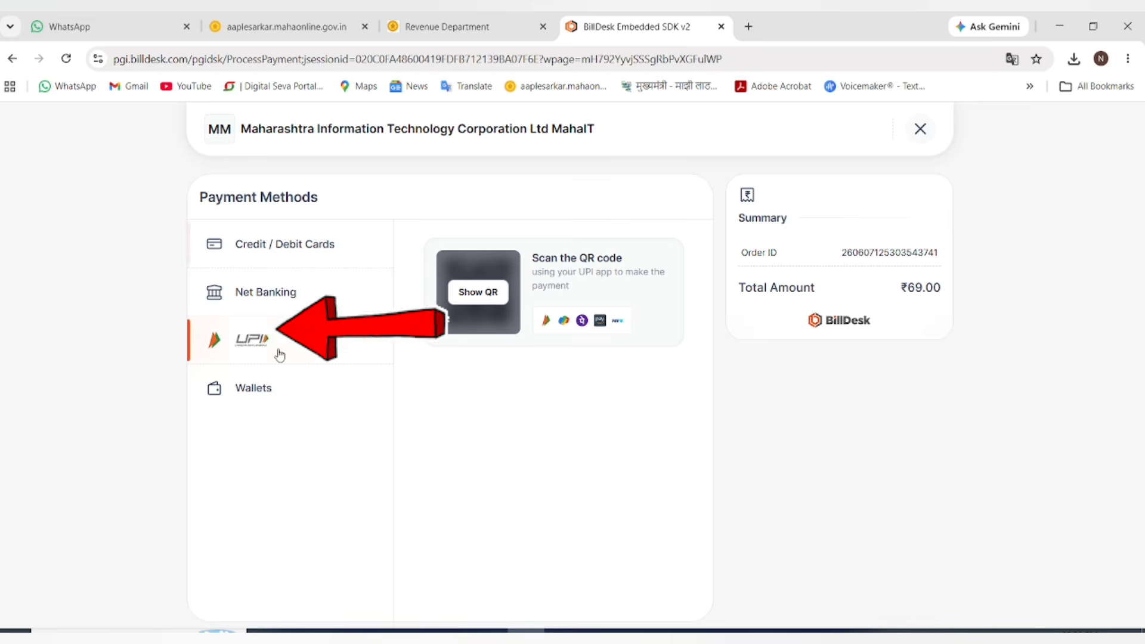
{"action": "left_click", "coordinate": [477, 296]}
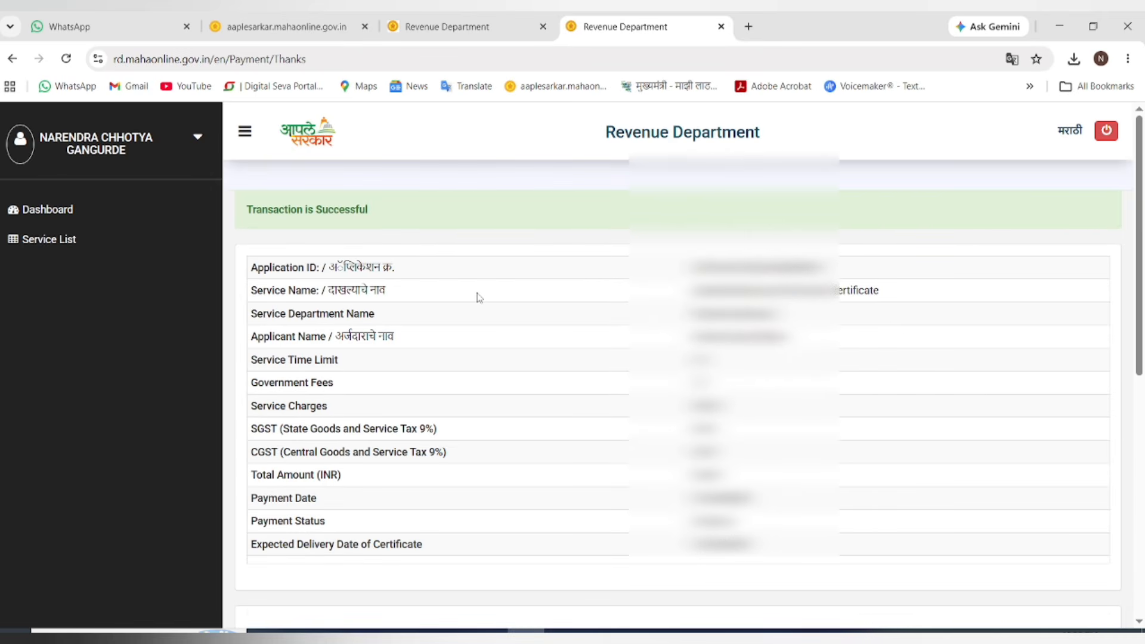
Step: Print the payment receipt as a PDF into the Domisaile folder on ONLINE (D:)
{"action": "scroll", "coordinate": [478, 296], "scroll_direction": "down", "scroll_amount": 8}
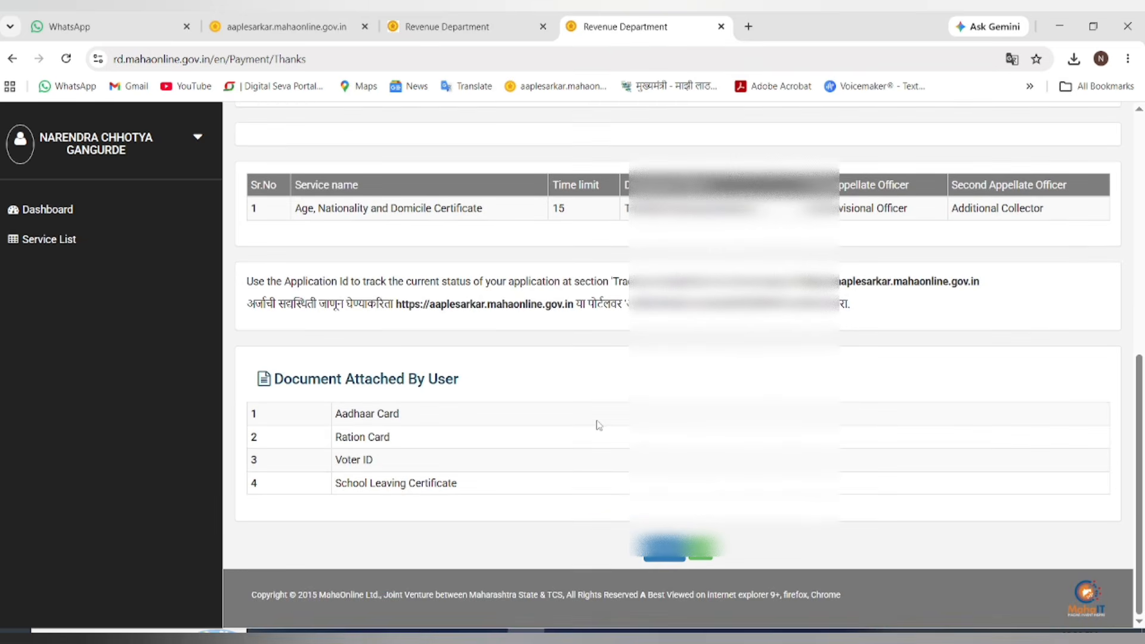
{"action": "left_click", "coordinate": [701, 549]}
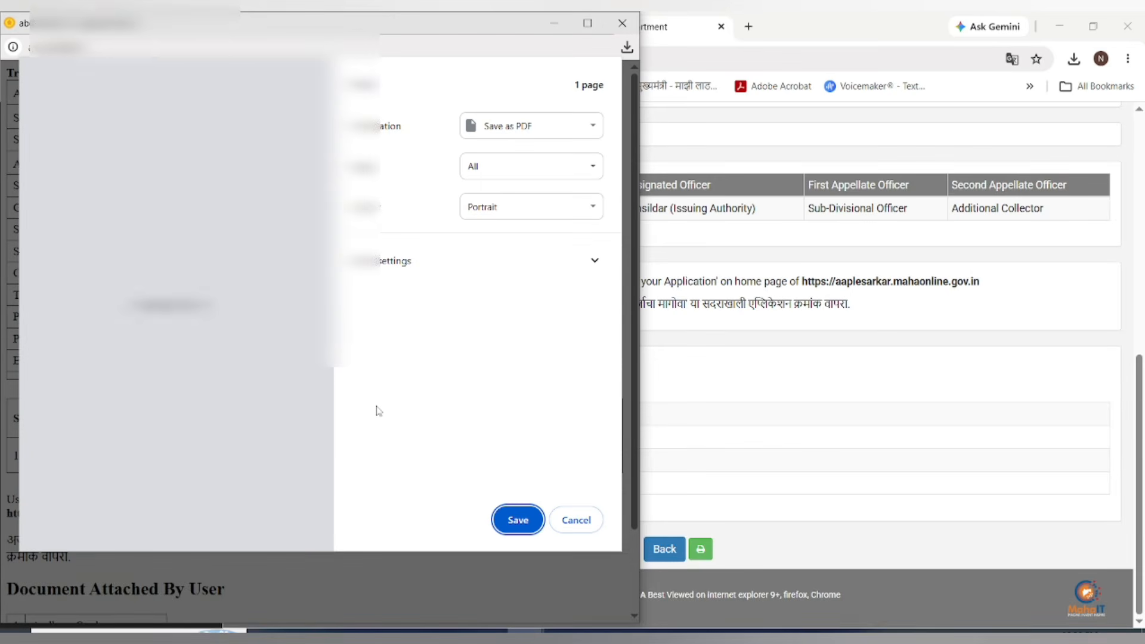
{"action": "left_click", "coordinate": [506, 528]}
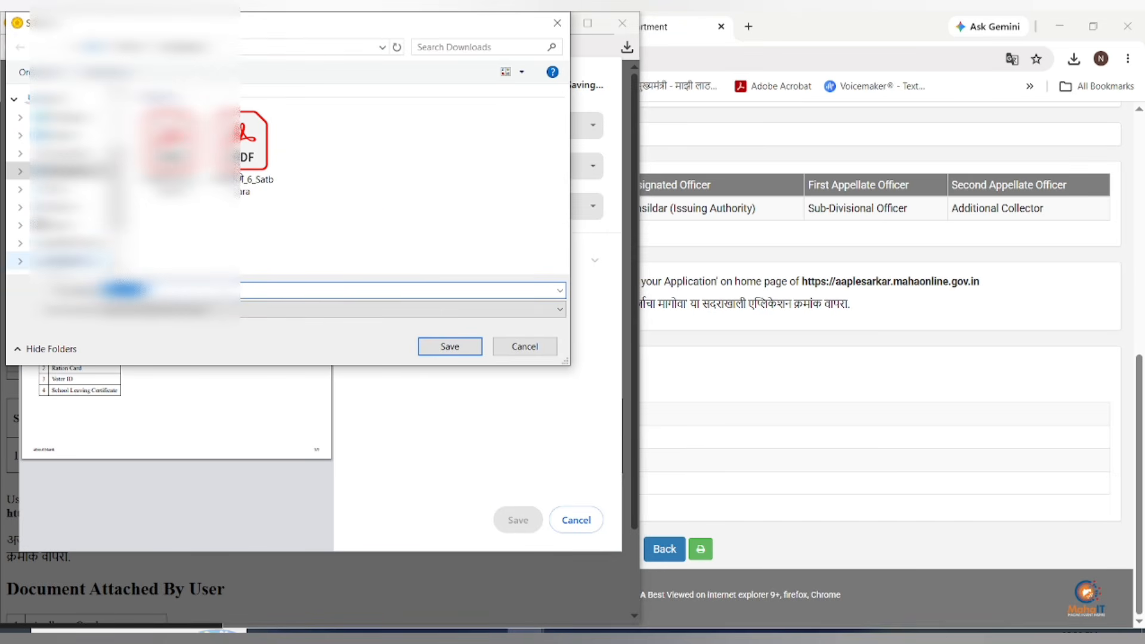
{"action": "left_click", "coordinate": [69, 261]}
{"action": "scroll", "coordinate": [215, 197], "scroll_direction": "down", "scroll_amount": 1}
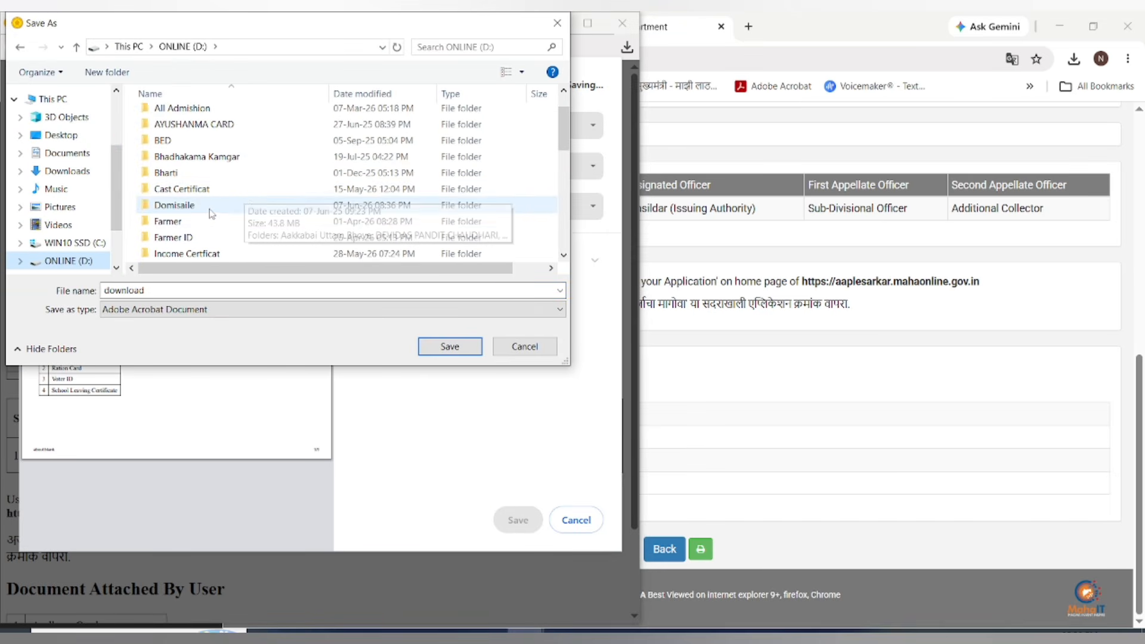
{"action": "double_click", "coordinate": [174, 204]}
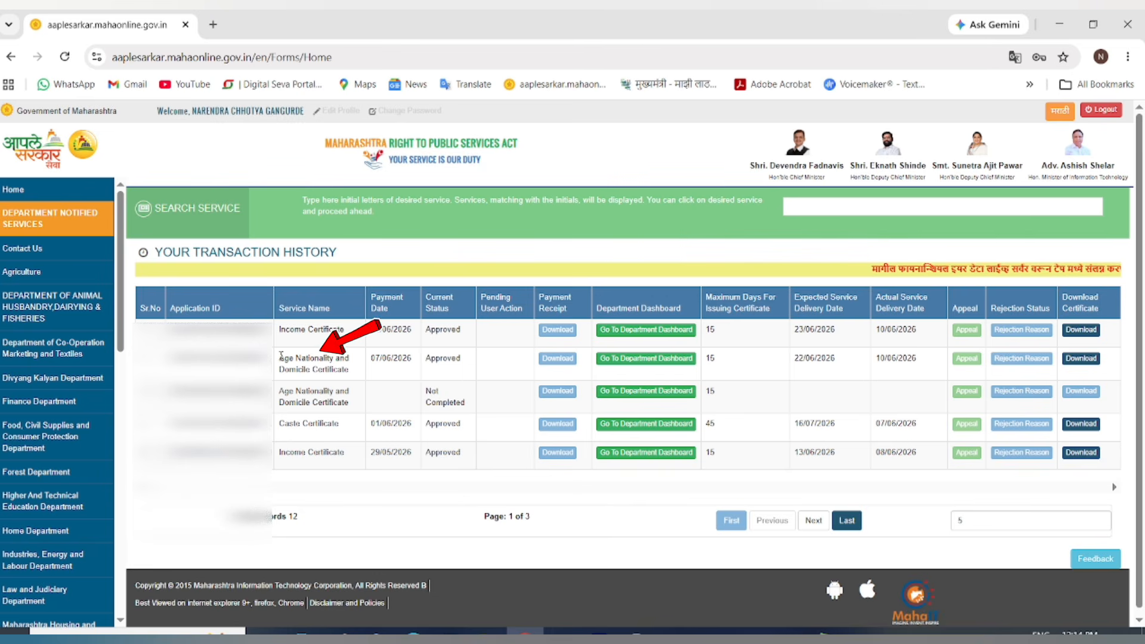
Step: Download the certificate from the approved application row due 10/06/2026 and check the download
{"action": "left_click_drag", "start_coordinate": [278, 356], "coordinate": [362, 373]}
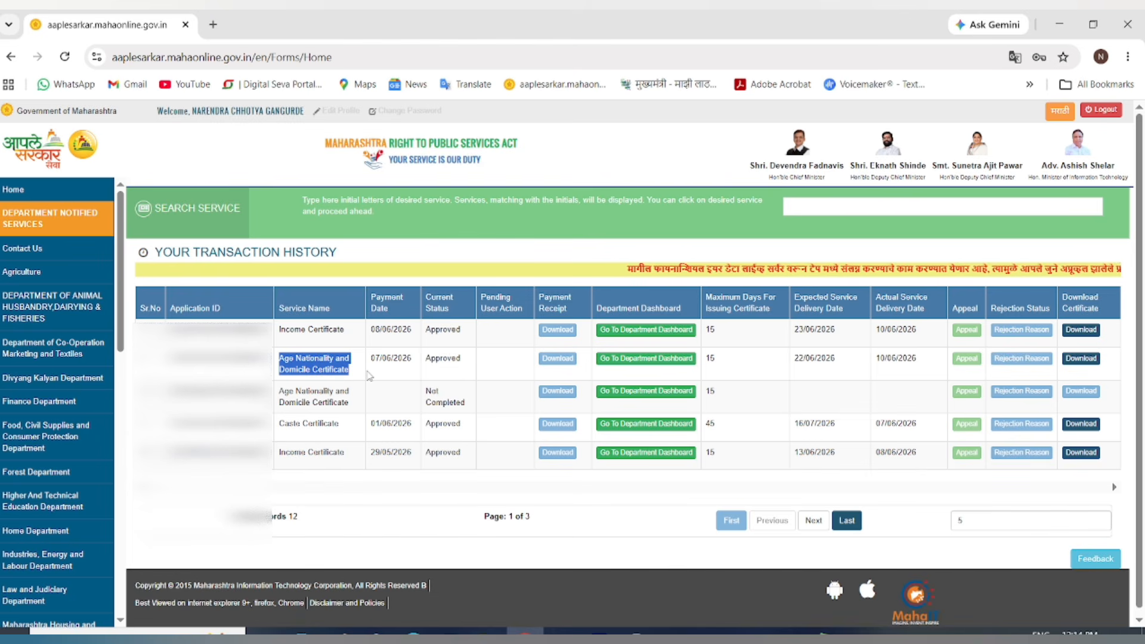
{"action": "left_click_drag", "start_coordinate": [372, 364], "coordinate": [466, 360]}
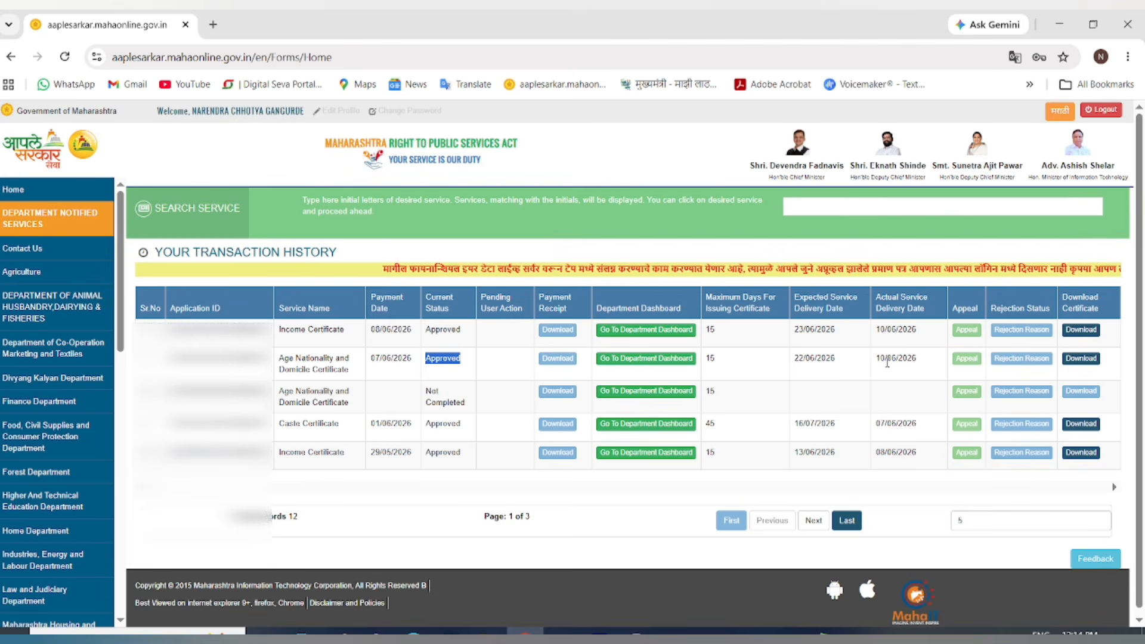
{"action": "left_click_drag", "start_coordinate": [875, 360], "coordinate": [922, 363]}
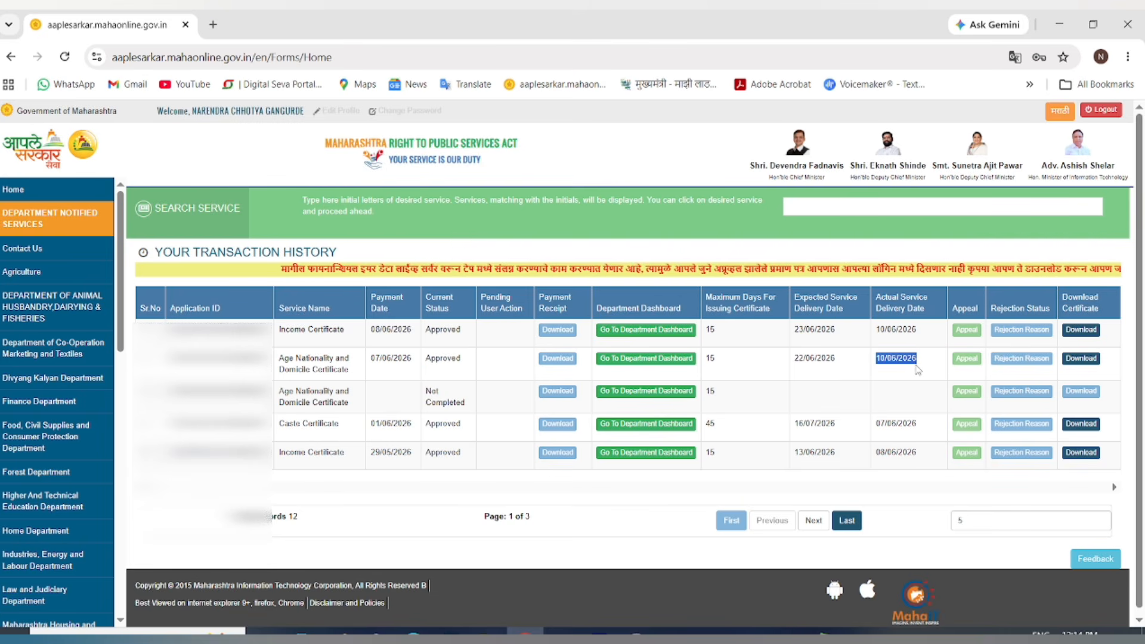
{"action": "left_click", "coordinate": [1081, 359]}
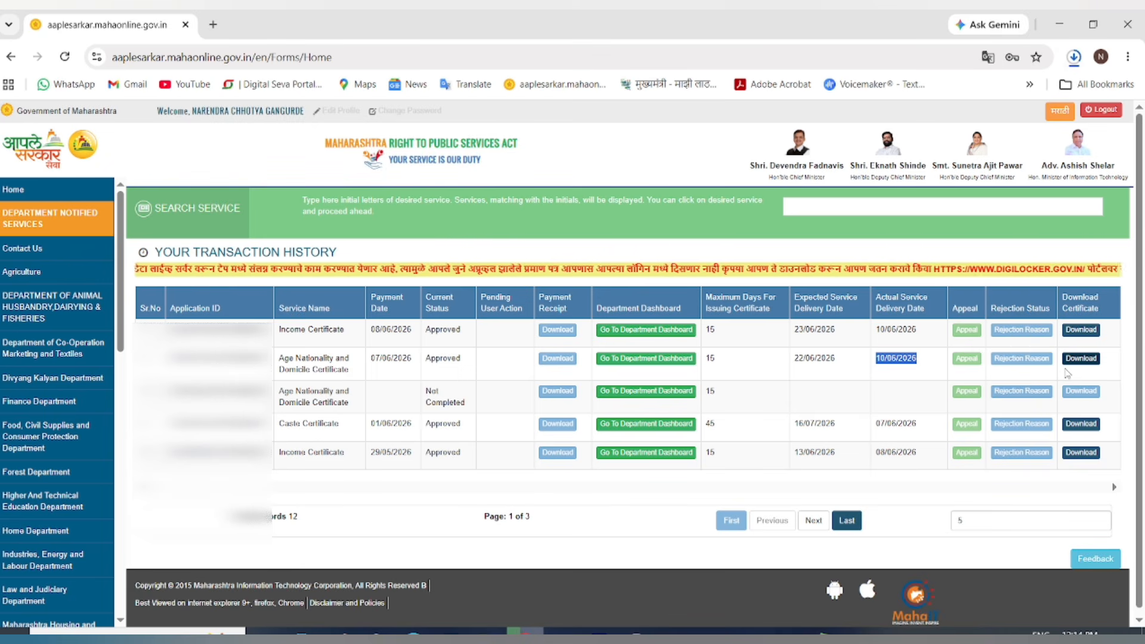
{"action": "left_click", "coordinate": [1073, 57]}
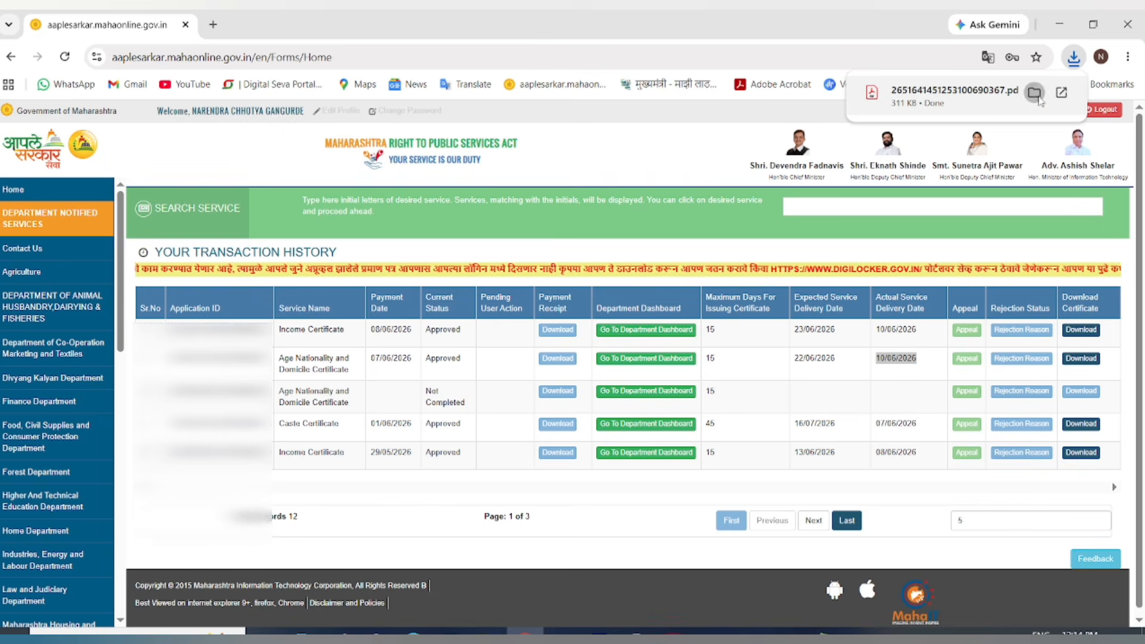
Step: Open the downloaded certificate PDF from its folder in Acrobat and scroll down and back up through it
{"action": "left_click", "coordinate": [1035, 92]}
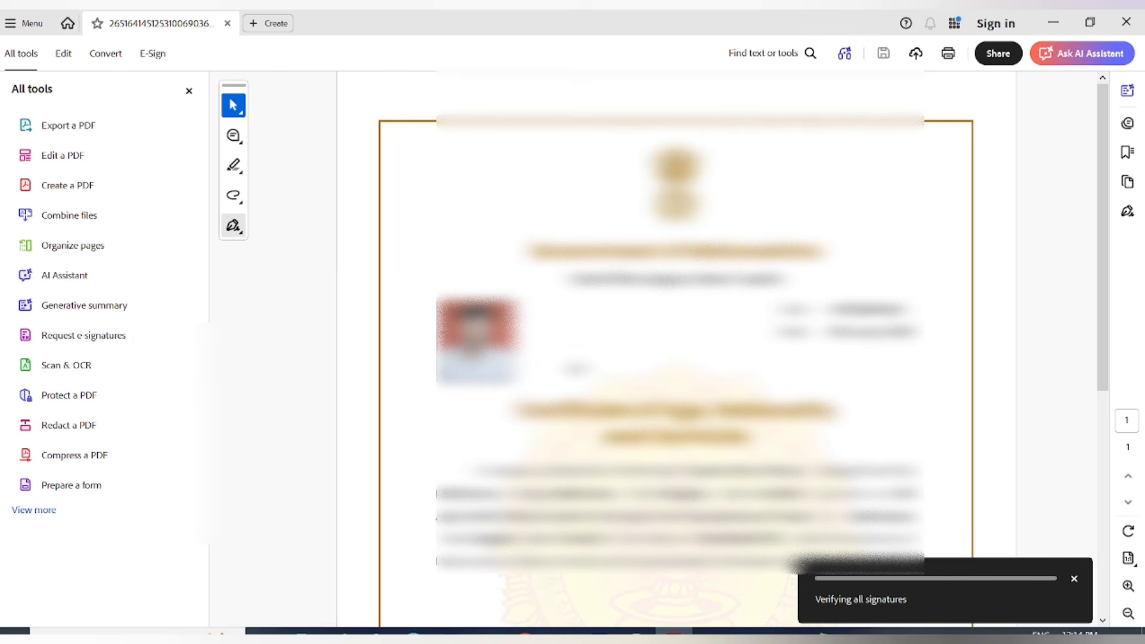
{"action": "scroll", "coordinate": [676, 328], "scroll_direction": "down", "scroll_amount": 6}
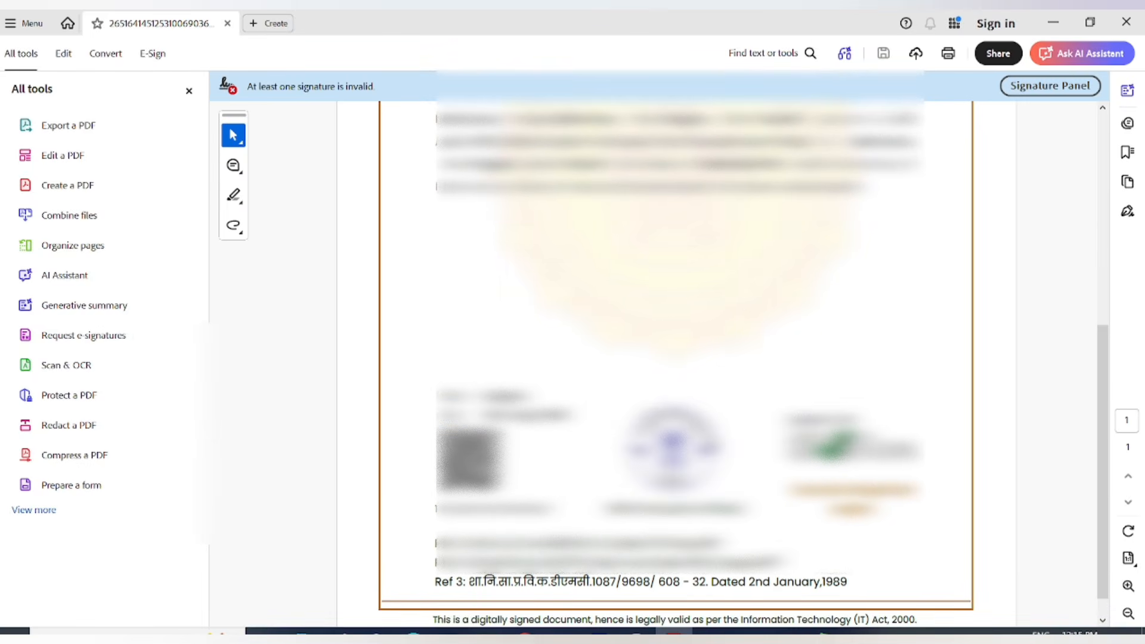
{"action": "scroll", "coordinate": [677, 358], "scroll_direction": "up", "scroll_amount": 4}
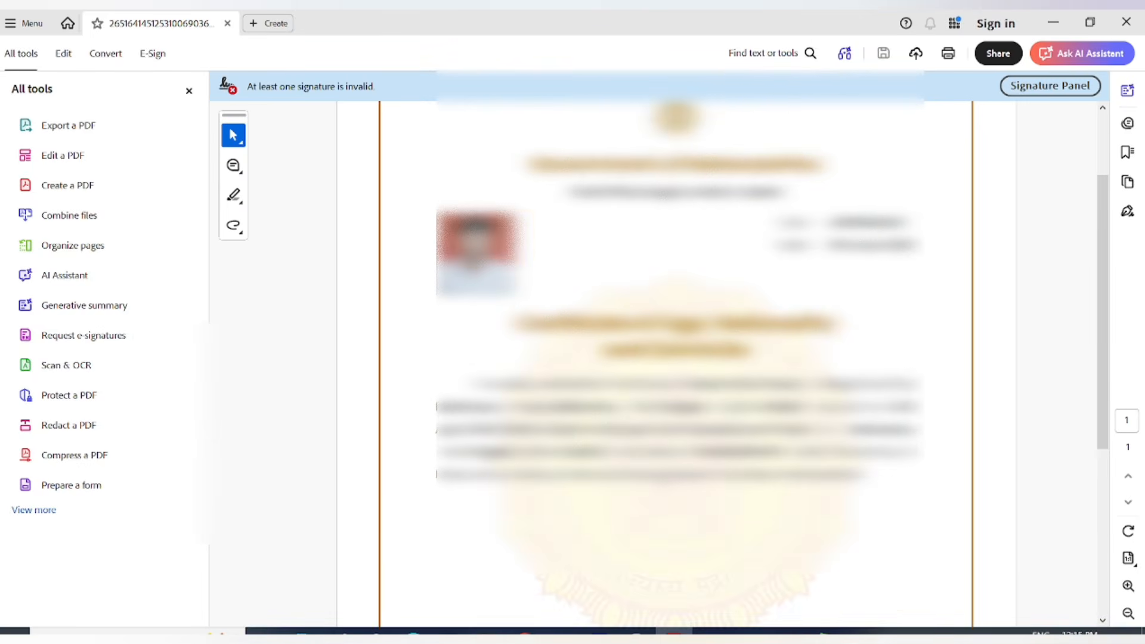